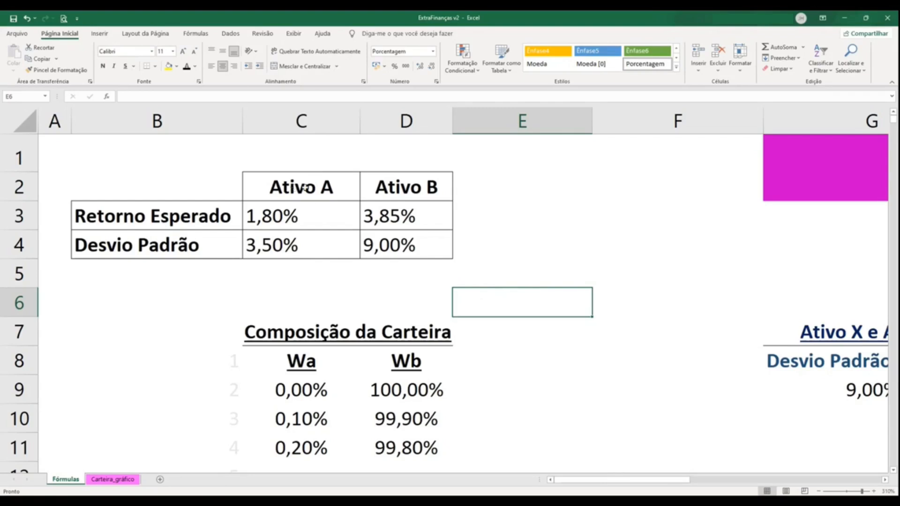
- Examine the expected return and standard deviation values of Ativo A and Ativo B in the asset table
click(304, 188)
click(402, 186)
drag(289, 186, 292, 245)
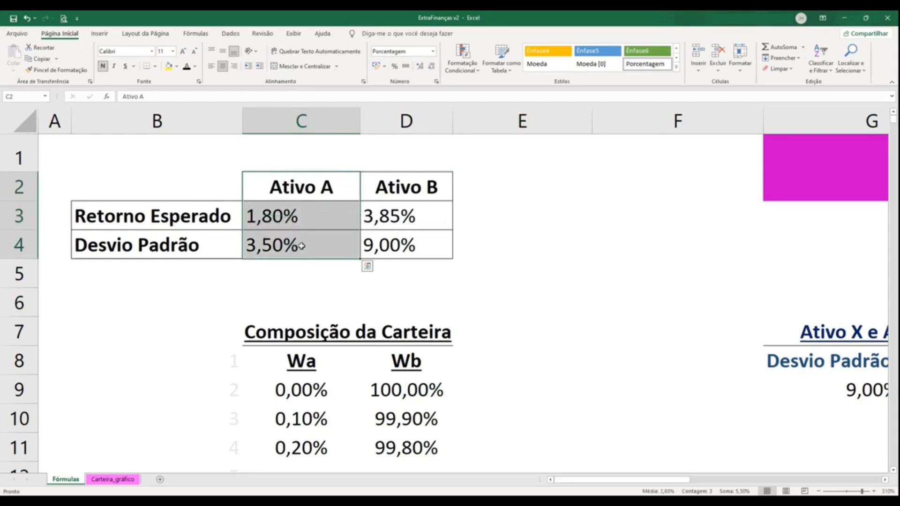
drag(393, 184, 398, 246)
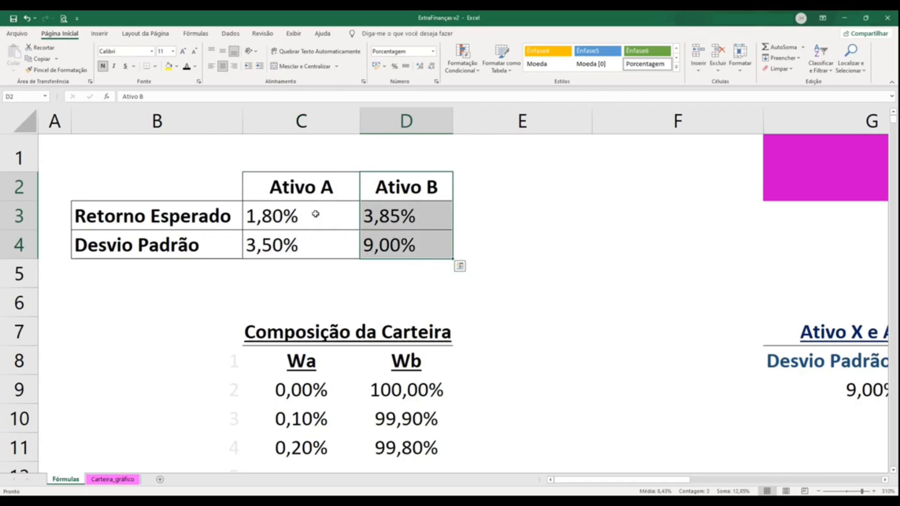
click(469, 215)
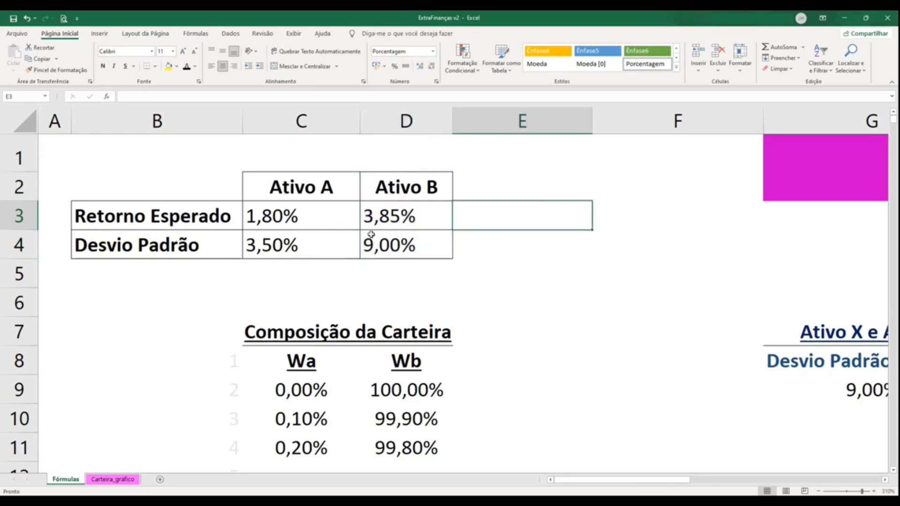
click(479, 276)
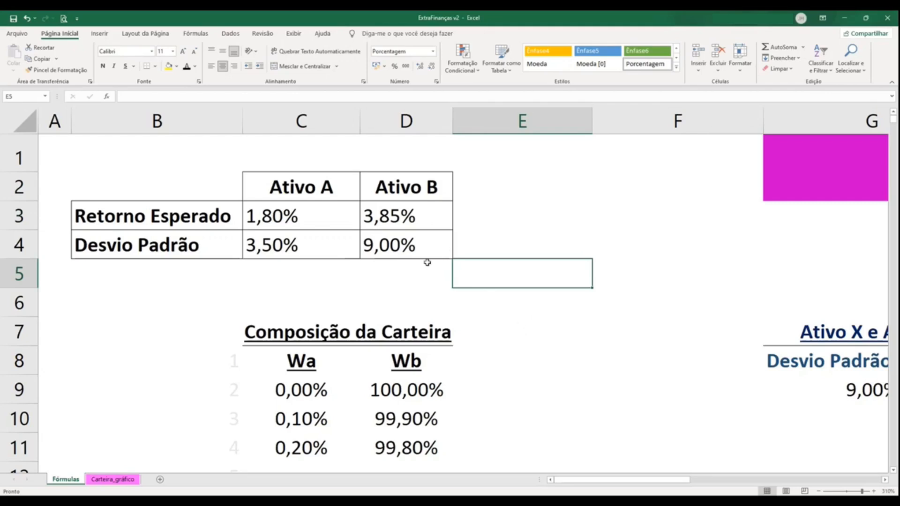
drag(314, 181, 318, 239)
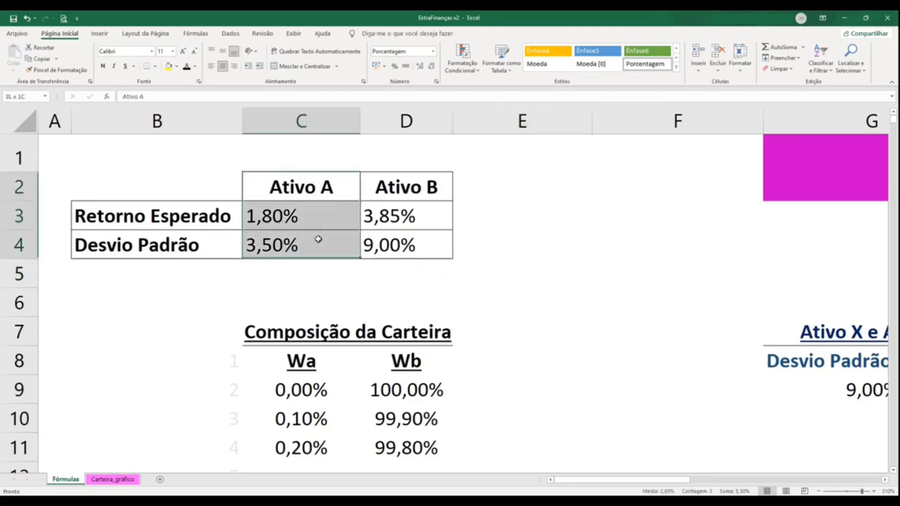
drag(404, 188, 404, 245)
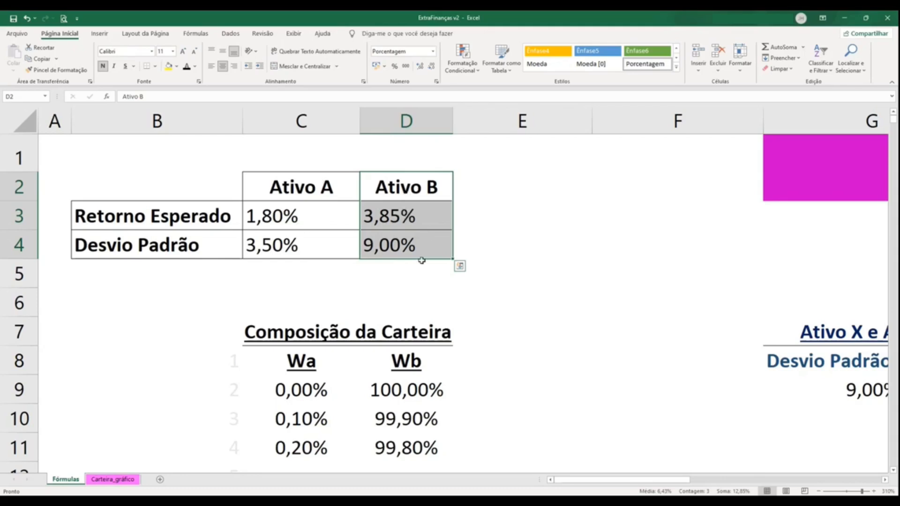
- Inspect the faint row numbering in column B beside Composição da Carteira, down to its last entry and back
scroll(342, 279, down, 1)
scroll(342, 279, down, 1)
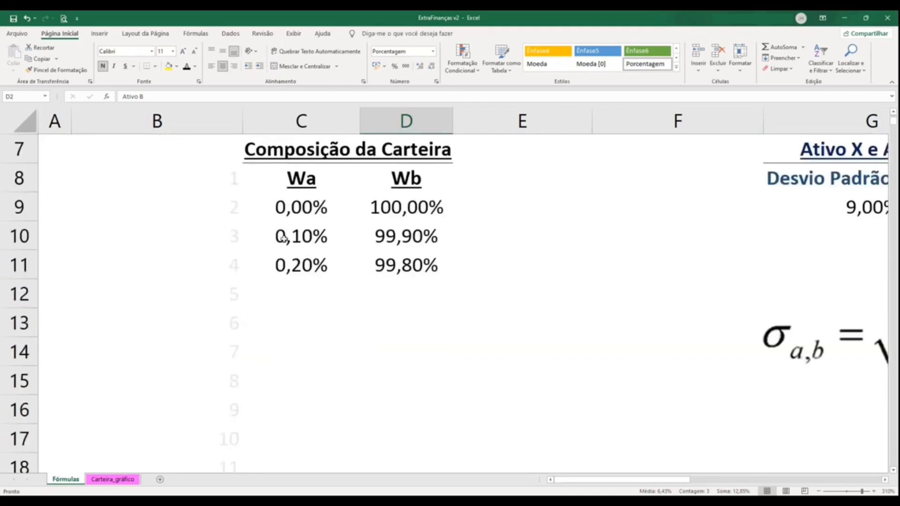
click(235, 218)
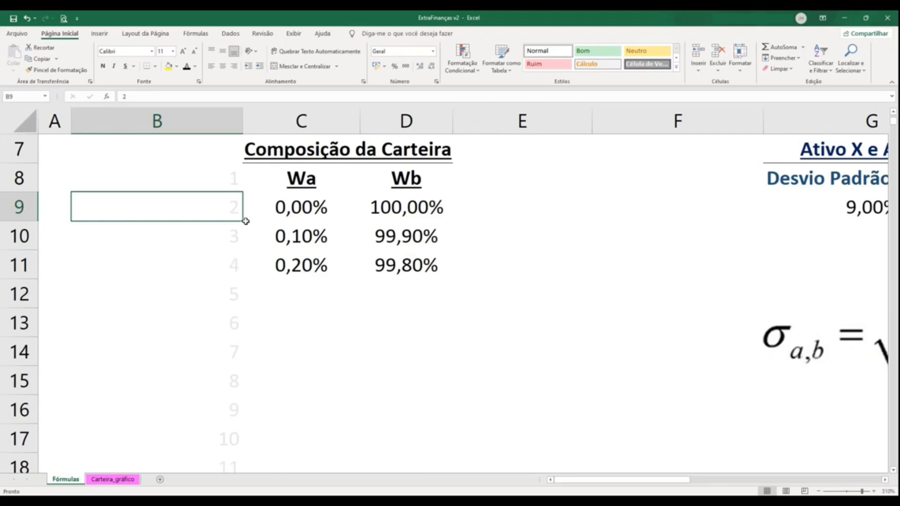
double_click(246, 222)
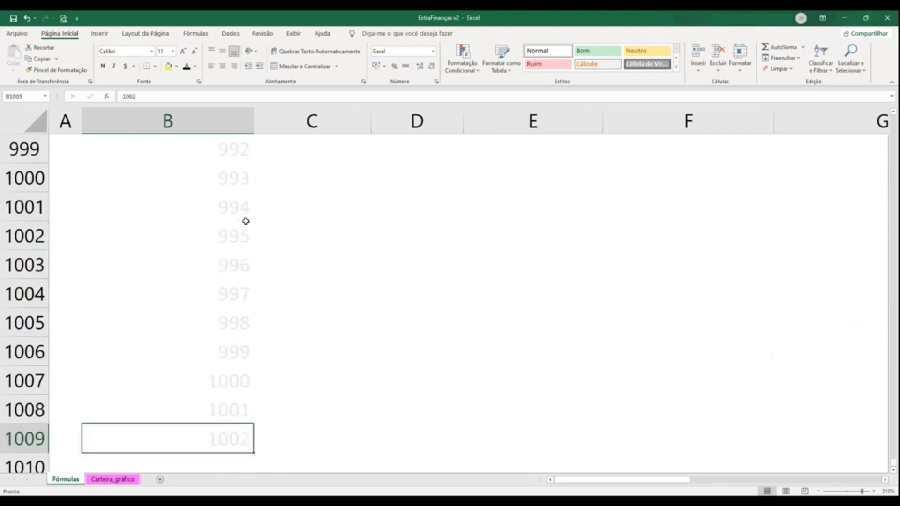
key(ctrl+Up)
scroll(246, 221, up, 1)
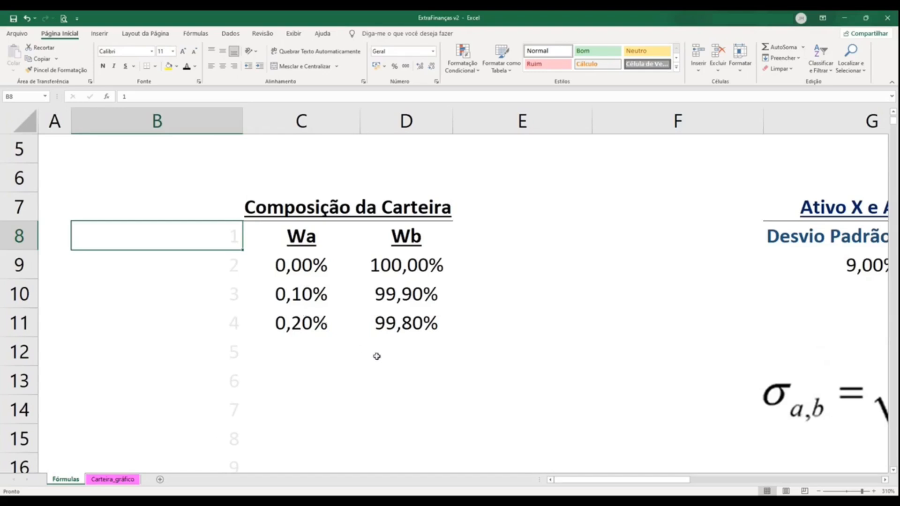
- Review the first Wa and Wb weights, and fill the formulas in C11:D11 down to row 1009
click(308, 274)
click(313, 294)
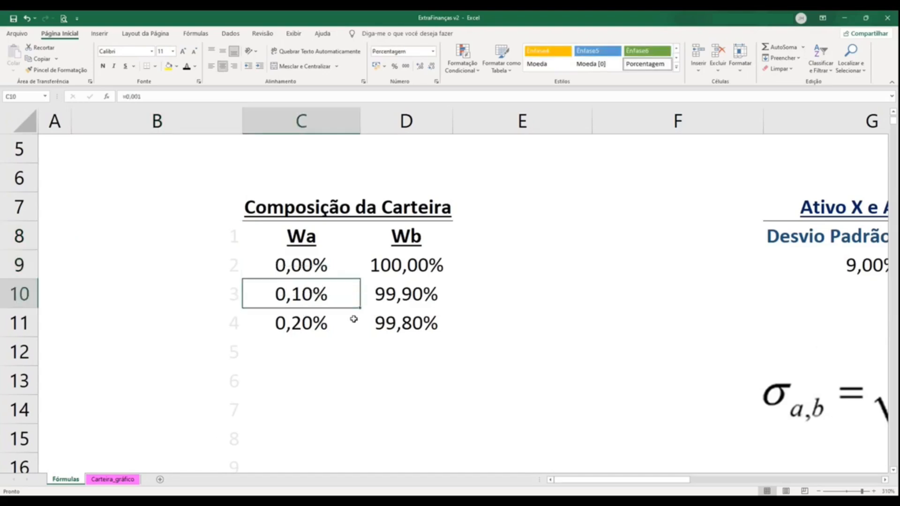
click(416, 325)
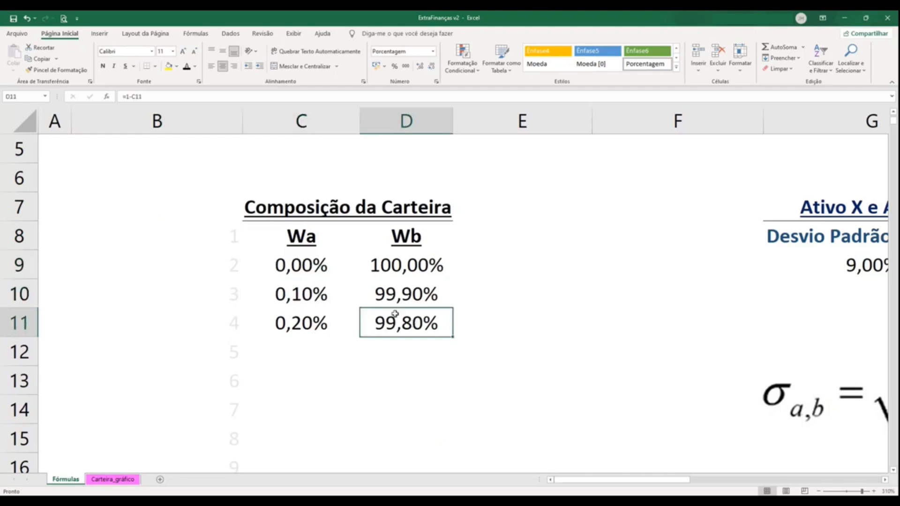
click(280, 266)
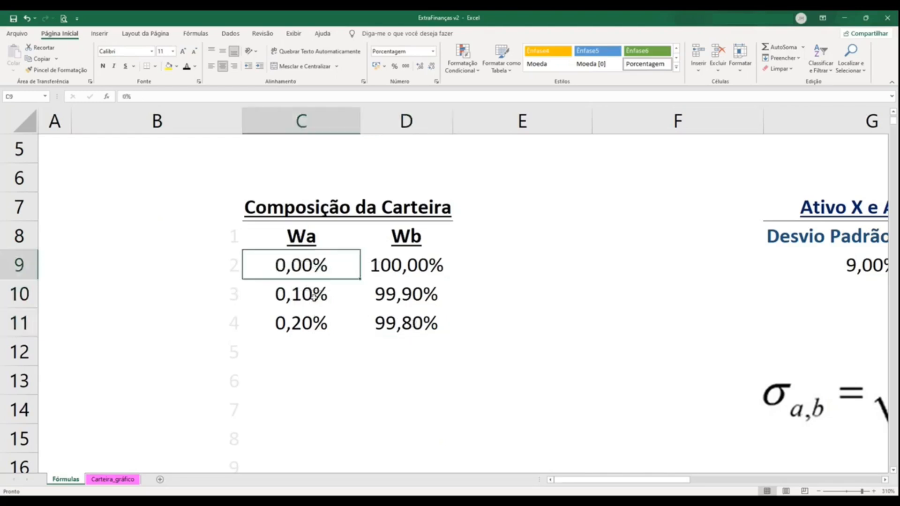
click(401, 267)
drag(297, 322, 453, 467)
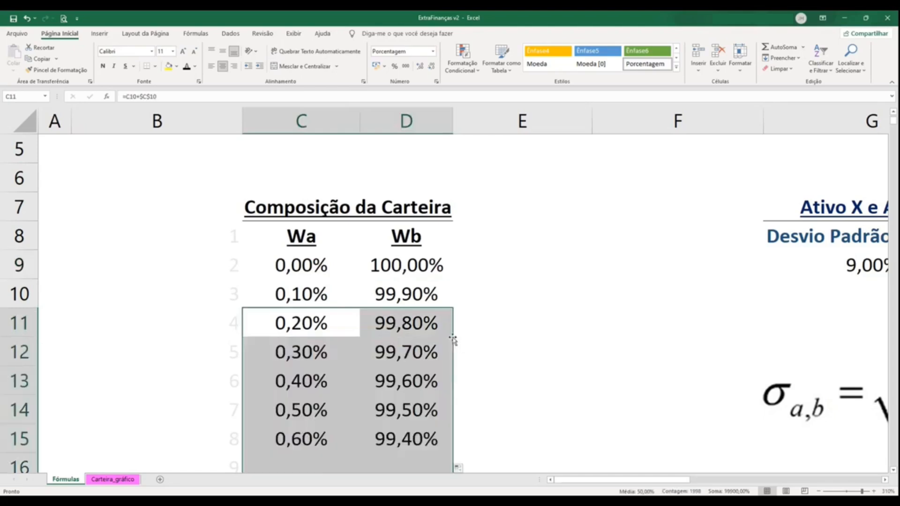
- Check the filled Wa and Wb weights in the last row, 1009, and return to the start of the table
mouse_move(413, 380)
mouse_down()
mouse_move(413, 403)
mouse_move(412, 374)
mouse_up()
key(ctrl+Down)
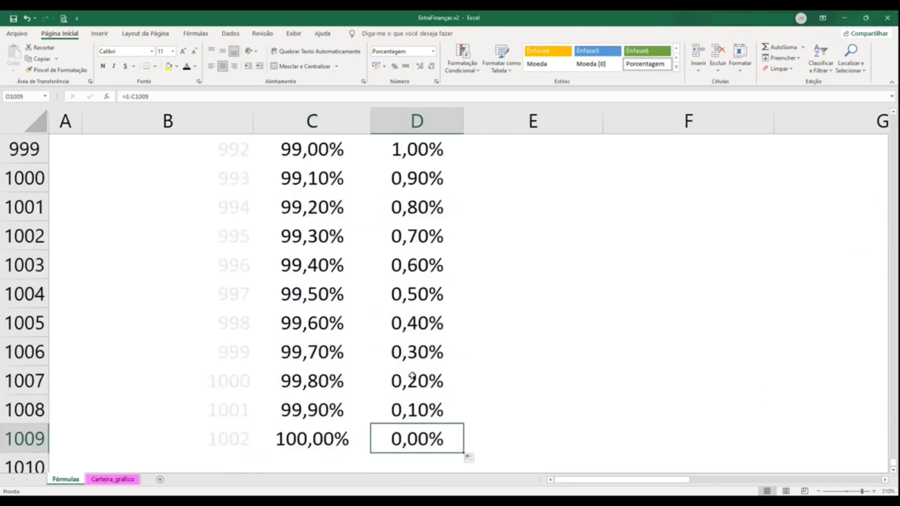
click(298, 443)
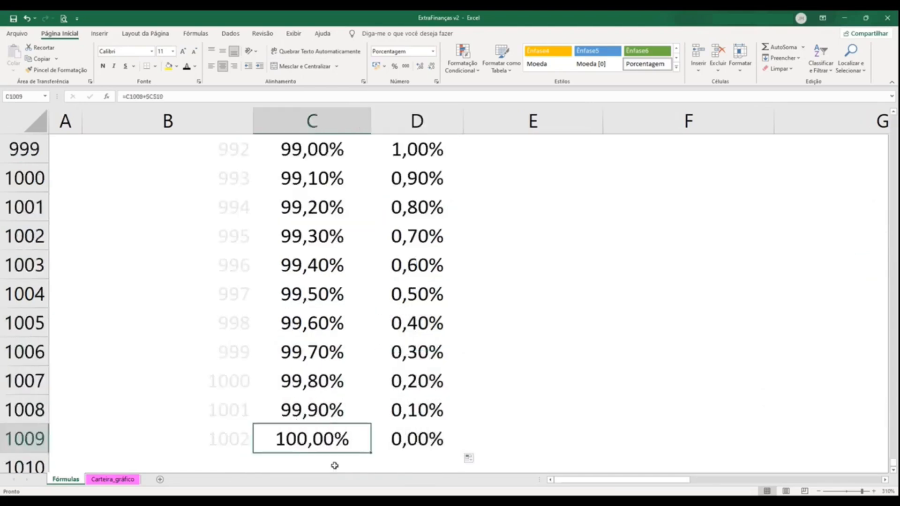
click(443, 448)
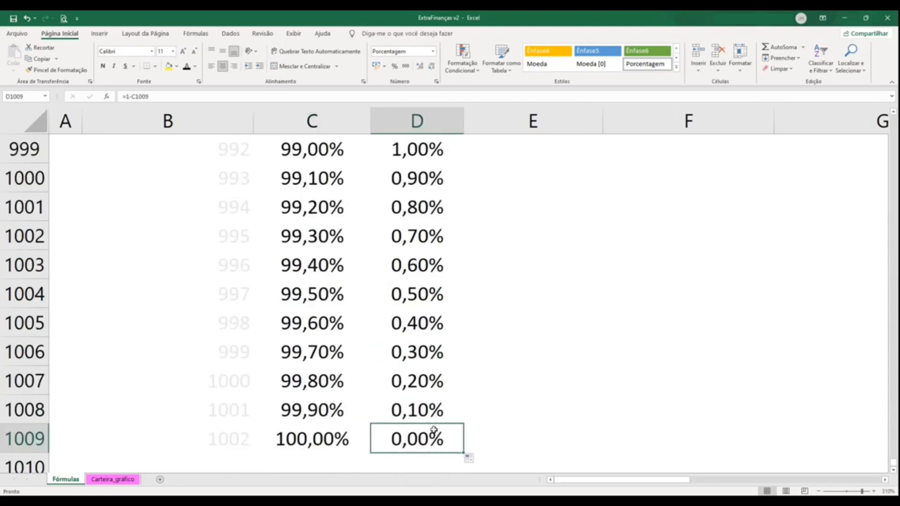
key(ctrl+Up)
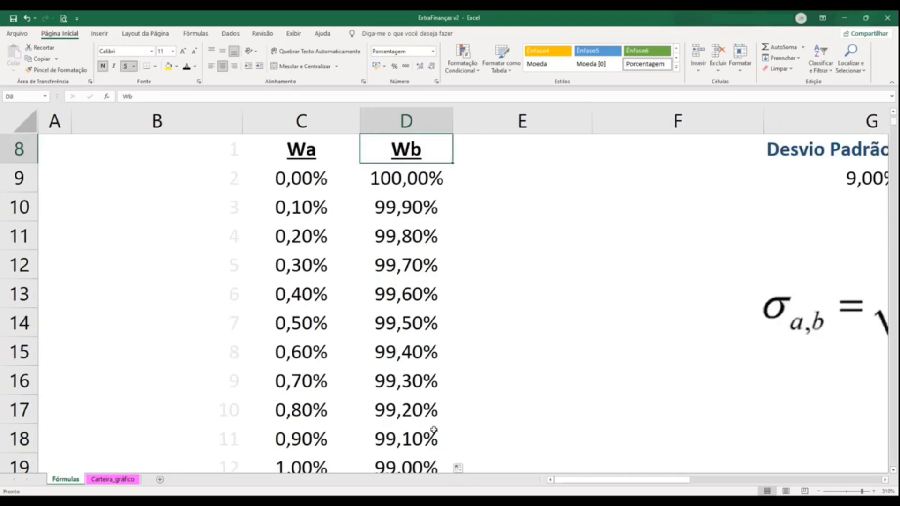
scroll(434, 430, up, 2)
scroll(416, 372, down, 1)
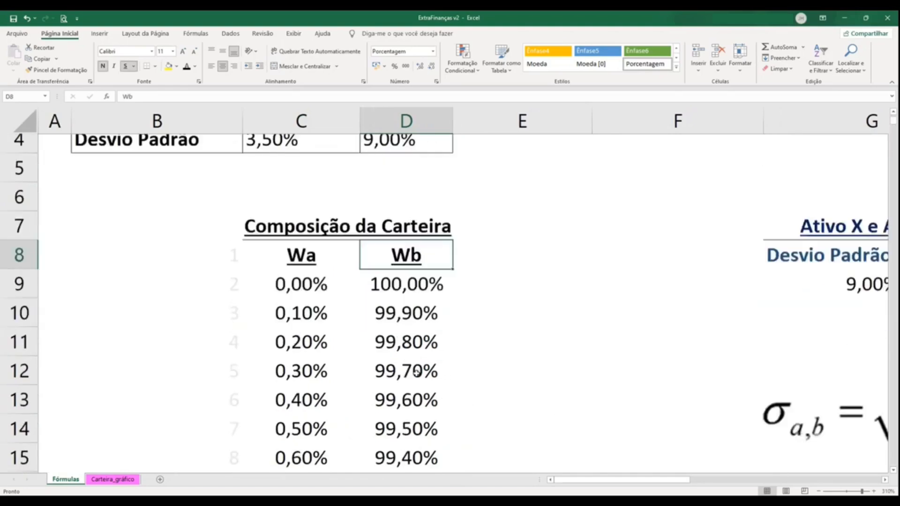
scroll(417, 372, up, 1)
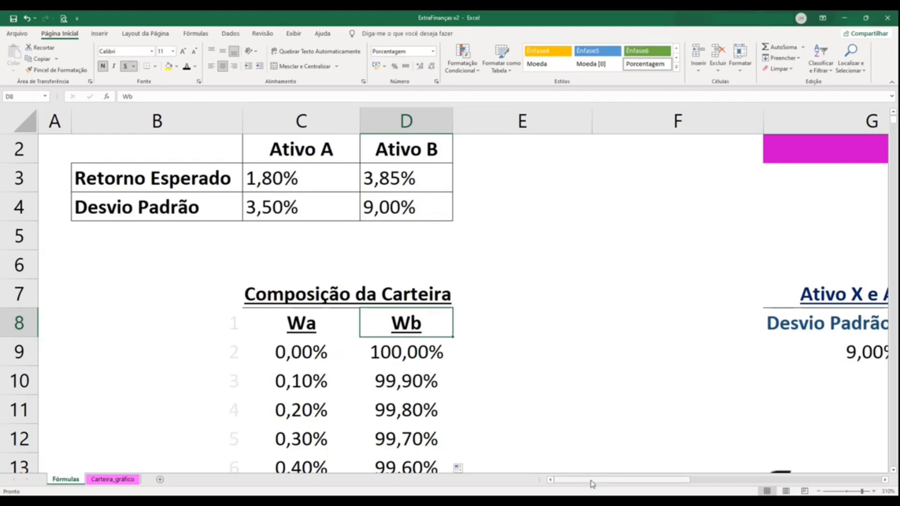
- Examine the portfolio standard deviation equation and the Ativo X e Ativo Y results headings above it
scroll(536, 374, down, 2)
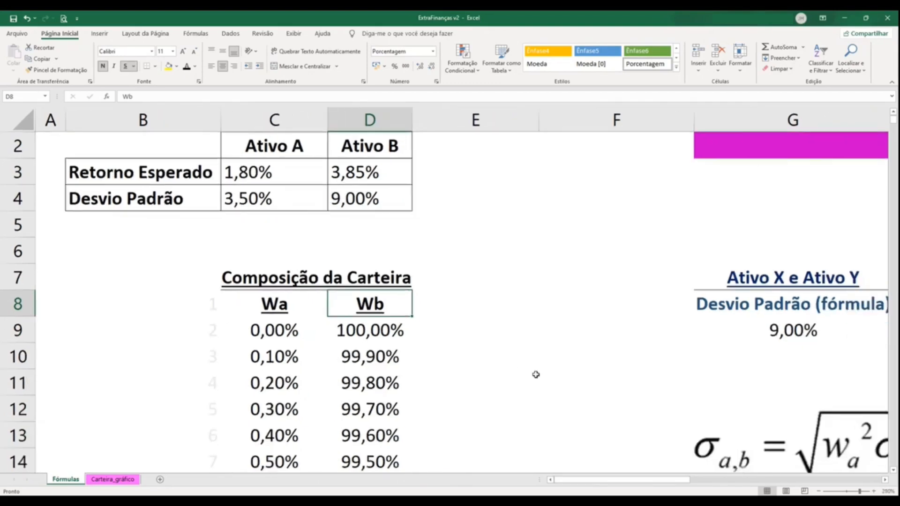
scroll(536, 375, down, 5)
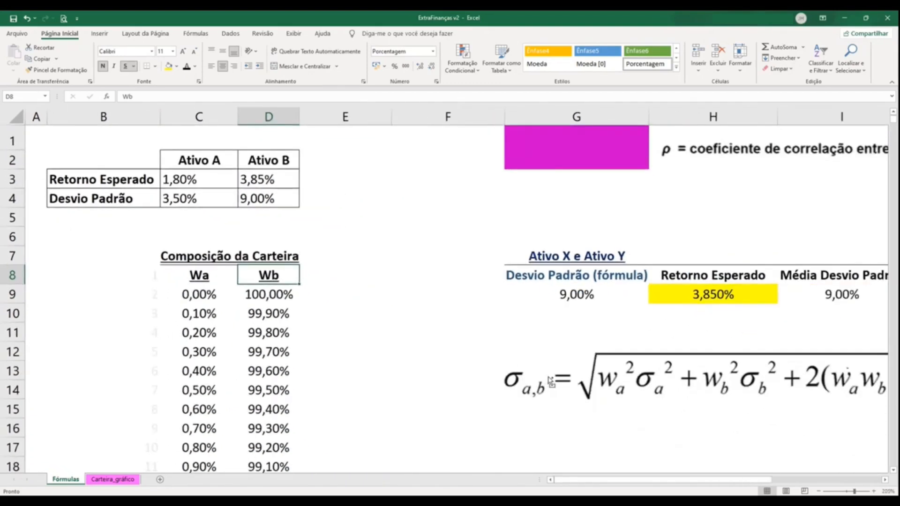
scroll(551, 383, down, 1)
drag(585, 479, 660, 482)
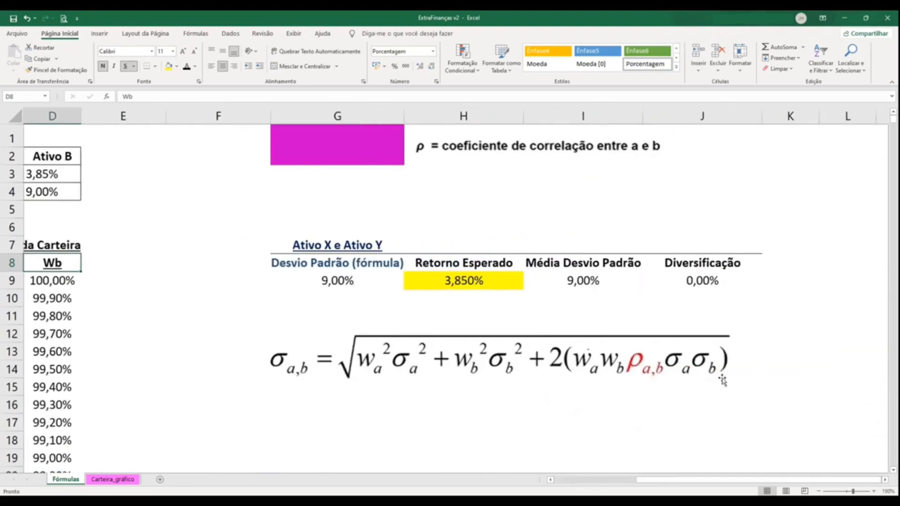
click(528, 395)
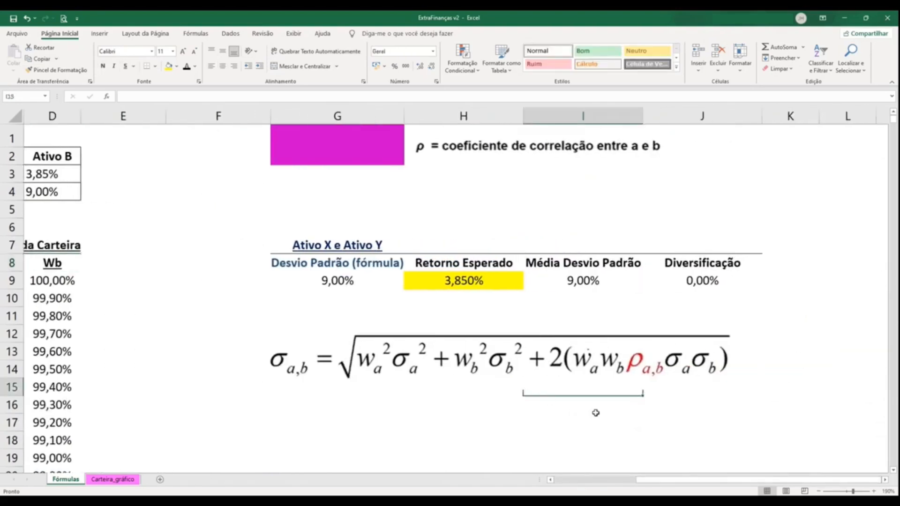
click(747, 399)
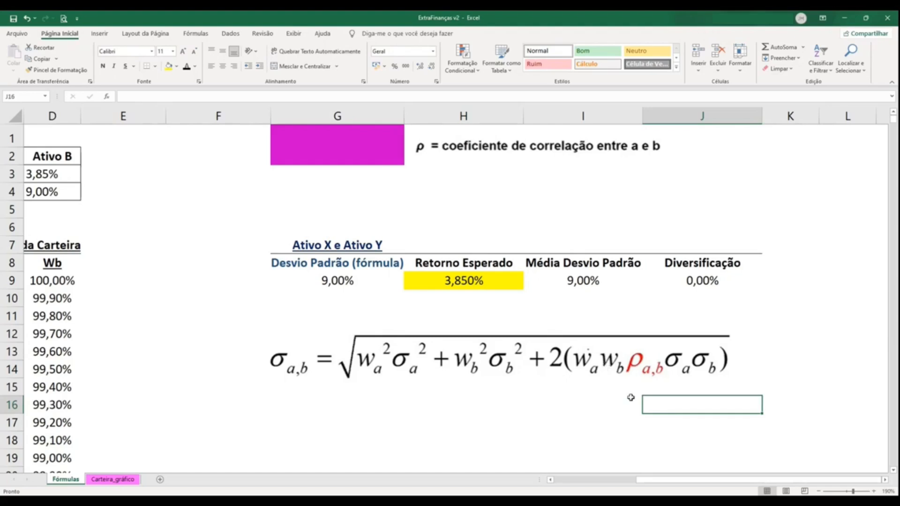
click(572, 404)
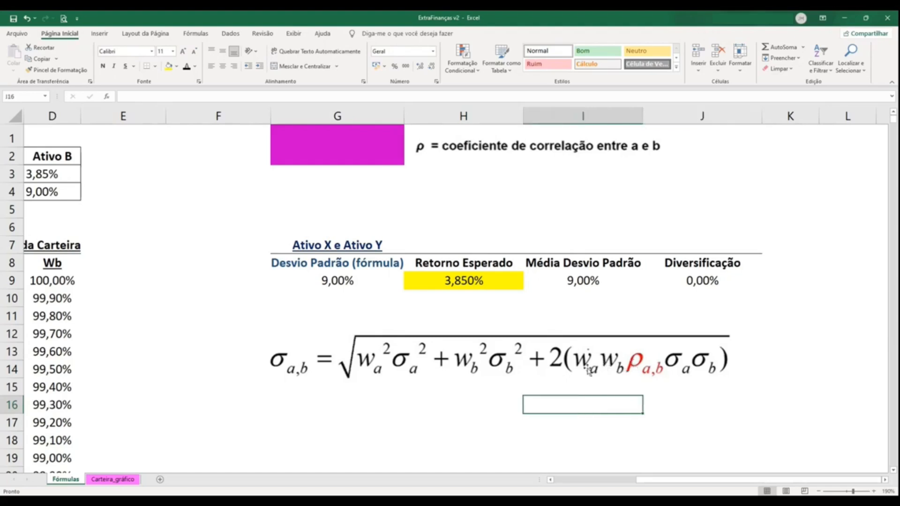
click(502, 415)
- Move the standard deviation equation picture closer to the weights table, spanning columns E to I around rows 12 to 15
click(532, 366)
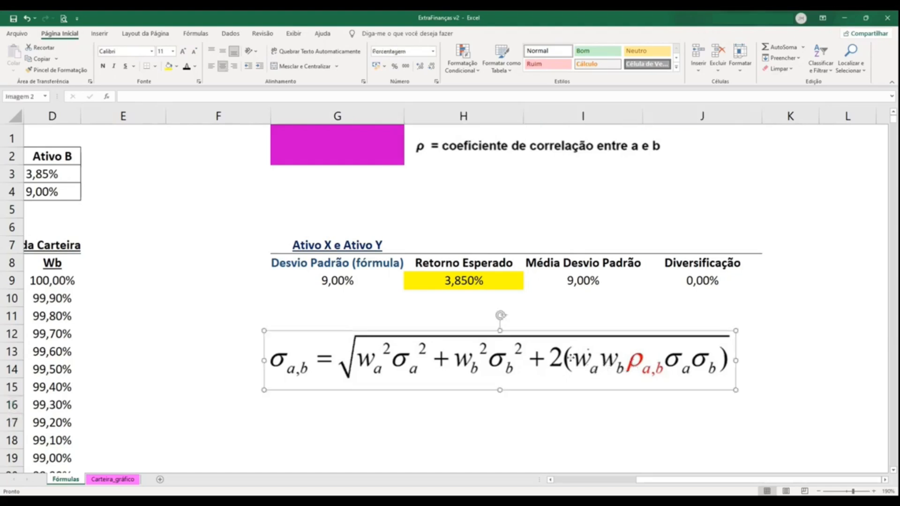
drag(534, 364, 536, 369)
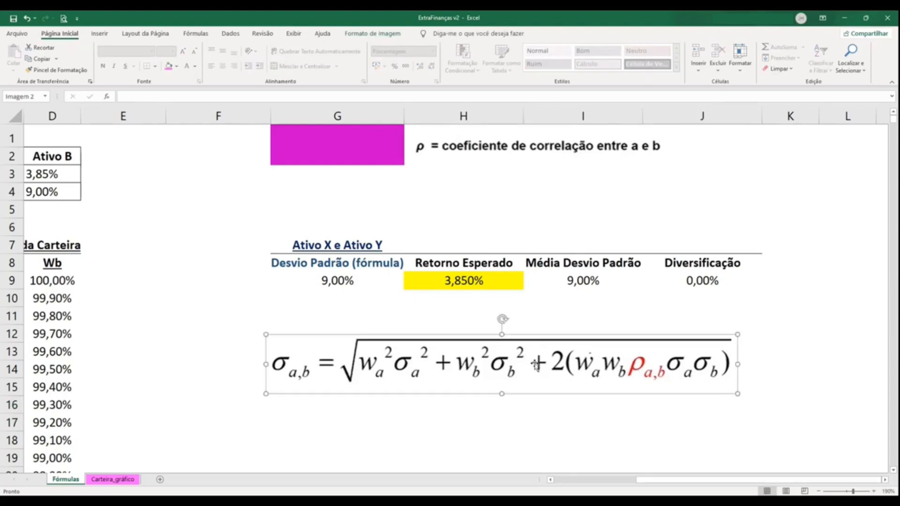
click(545, 422)
drag(665, 483, 609, 484)
drag(546, 331, 421, 317)
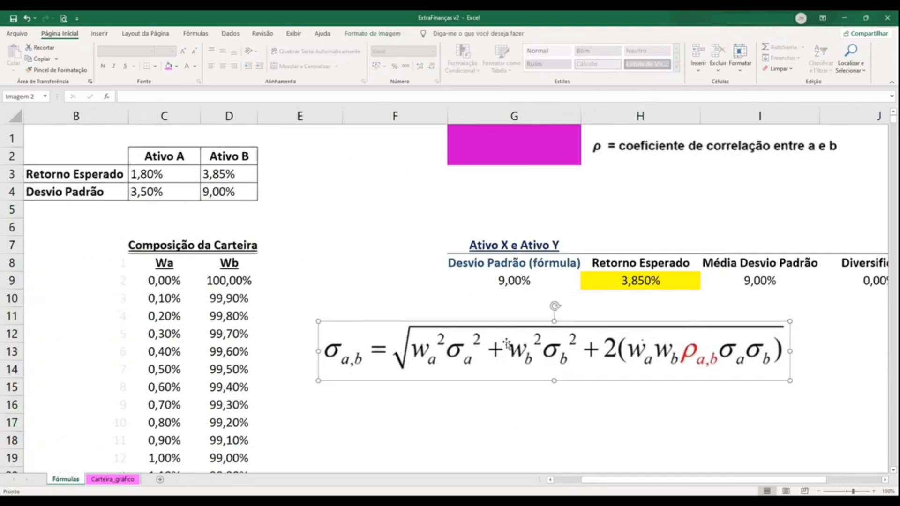
drag(506, 344, 505, 355)
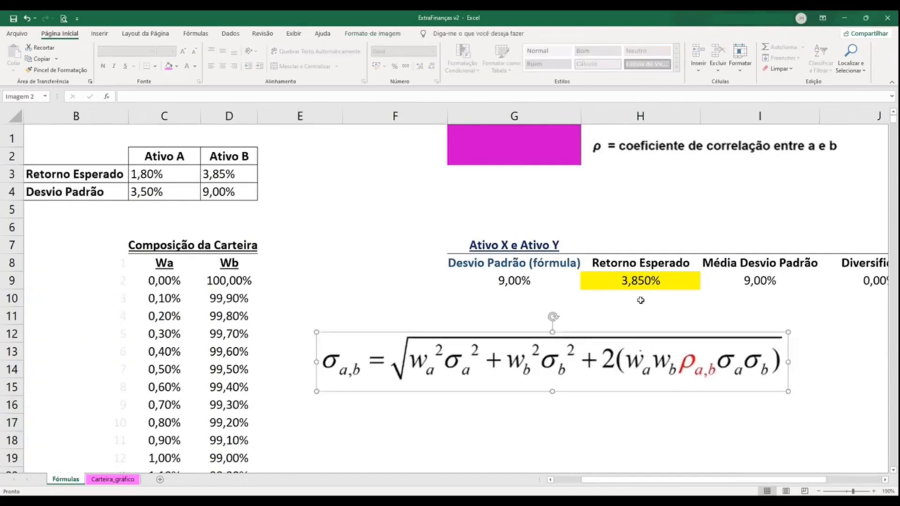
- Inspect the Retorno Esperado formula in H9 and compare it with Ativo B's expected return in D3
click(631, 312)
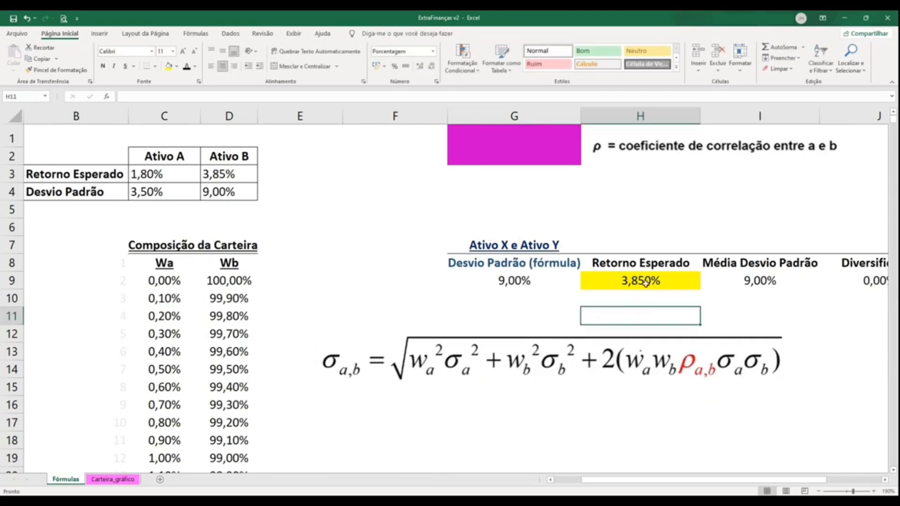
click(635, 282)
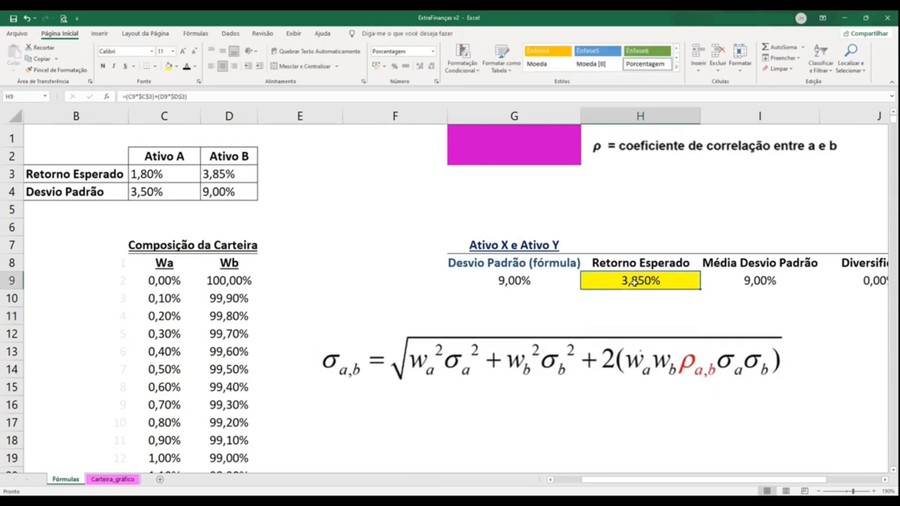
click(655, 312)
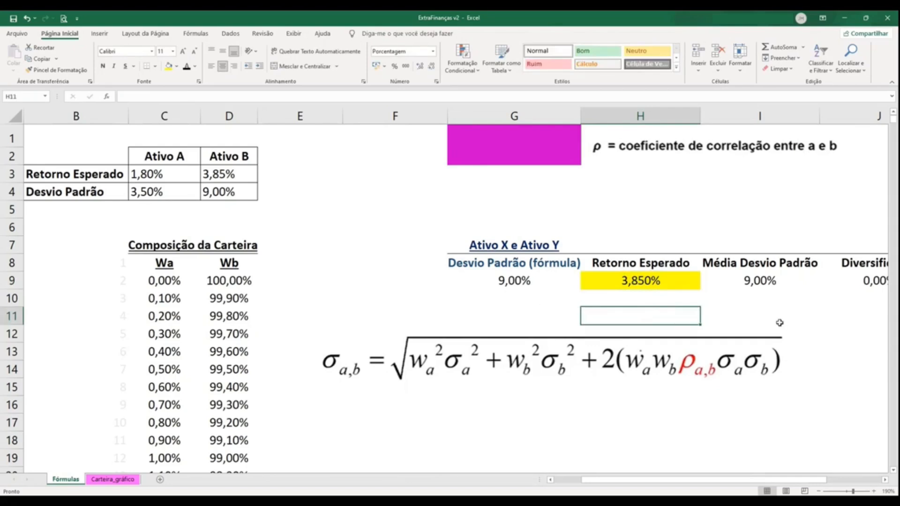
click(636, 282)
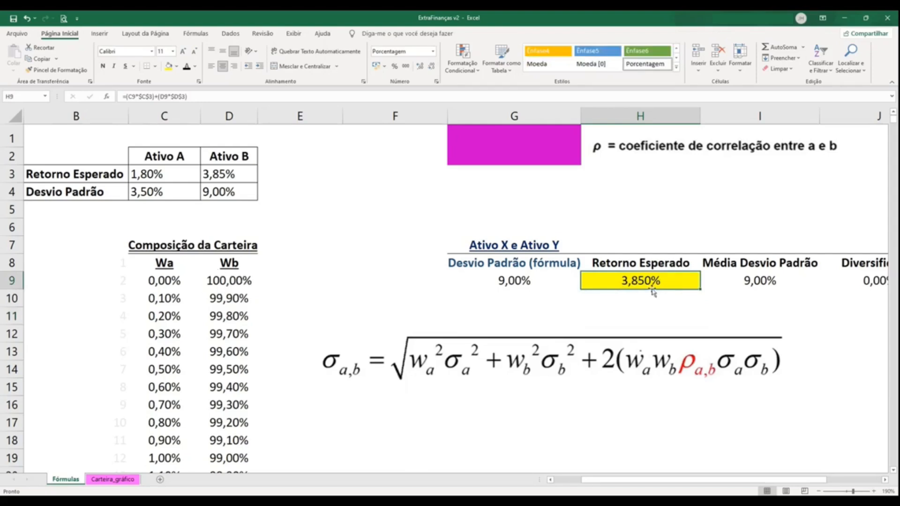
click(240, 171)
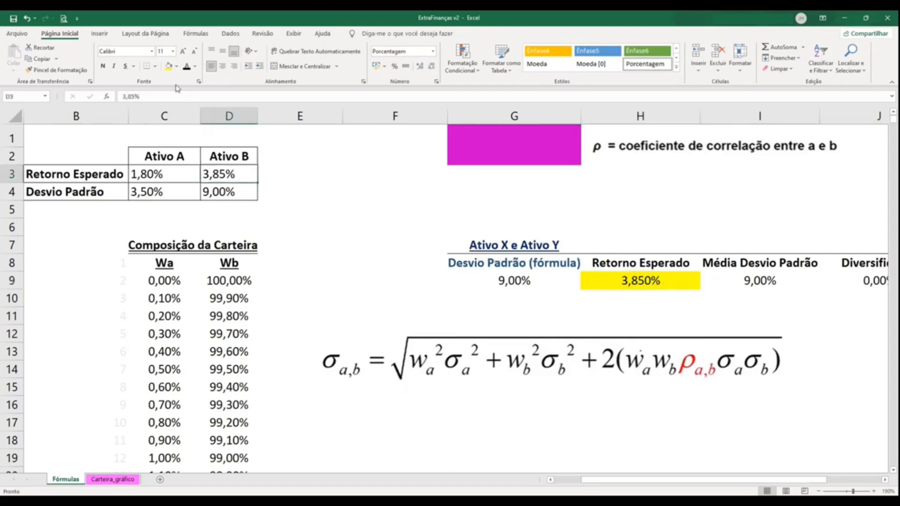
- Highlight Ativo B's expected return in D3 with yellow fill and check the standard deviation formula in G9
click(168, 66)
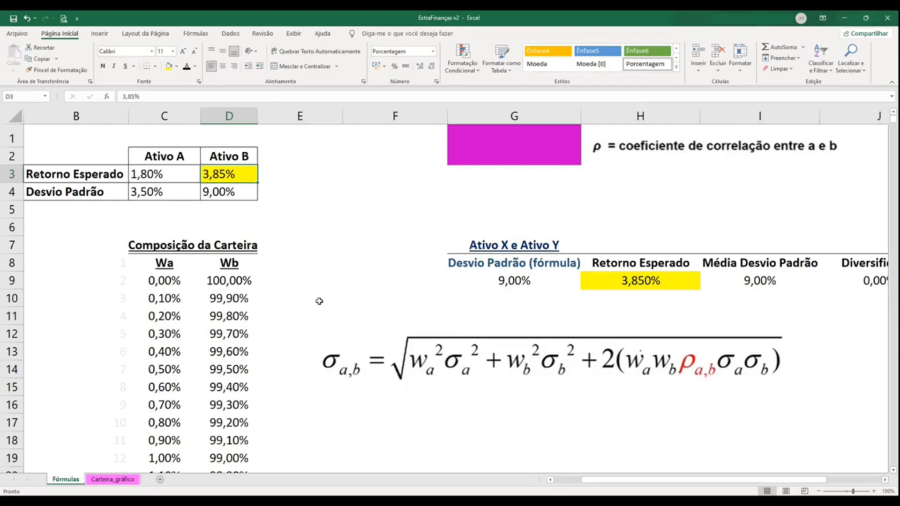
click(519, 283)
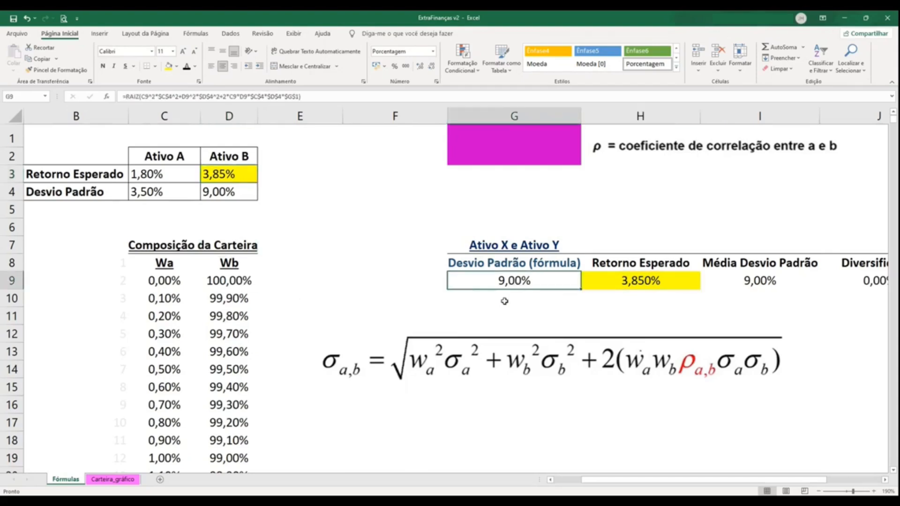
- Start the standard deviation formula in G10 with the RAIZ function and Ativo A's variance term, C10^2*$C$4^2
click(530, 303)
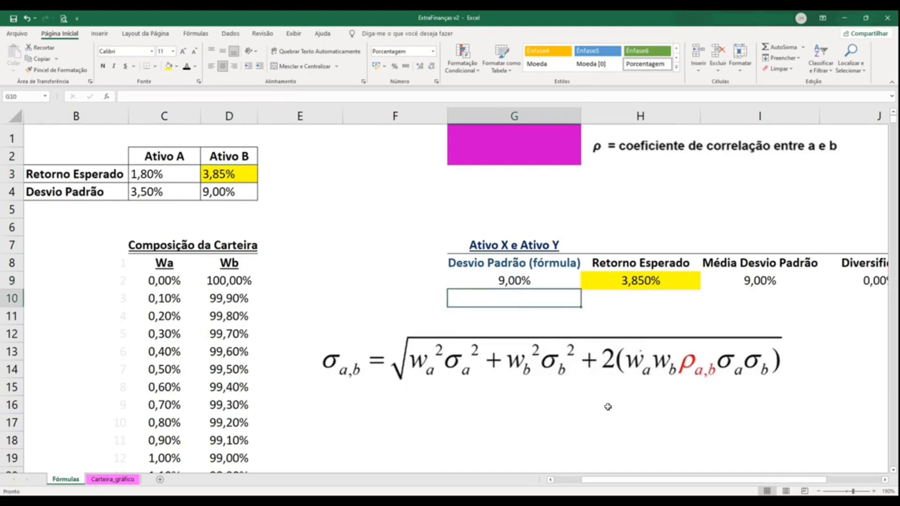
text(raiz)
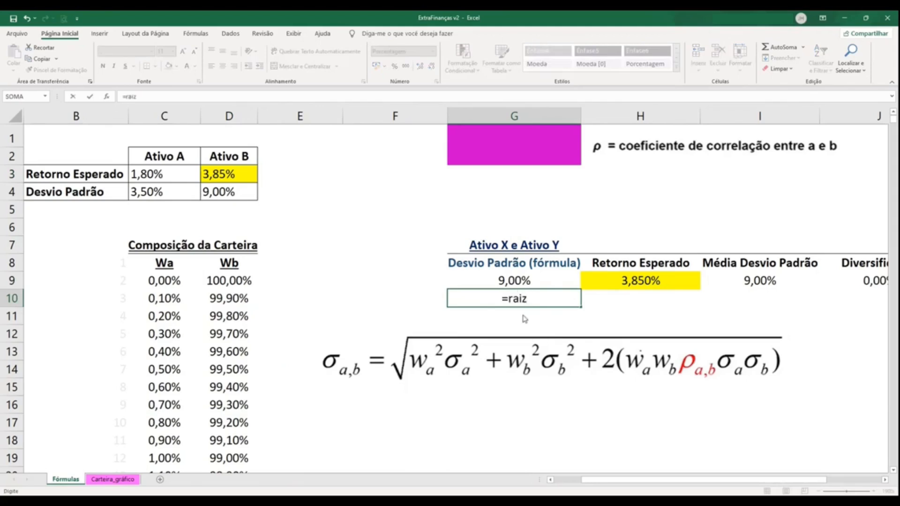
key(Tab)
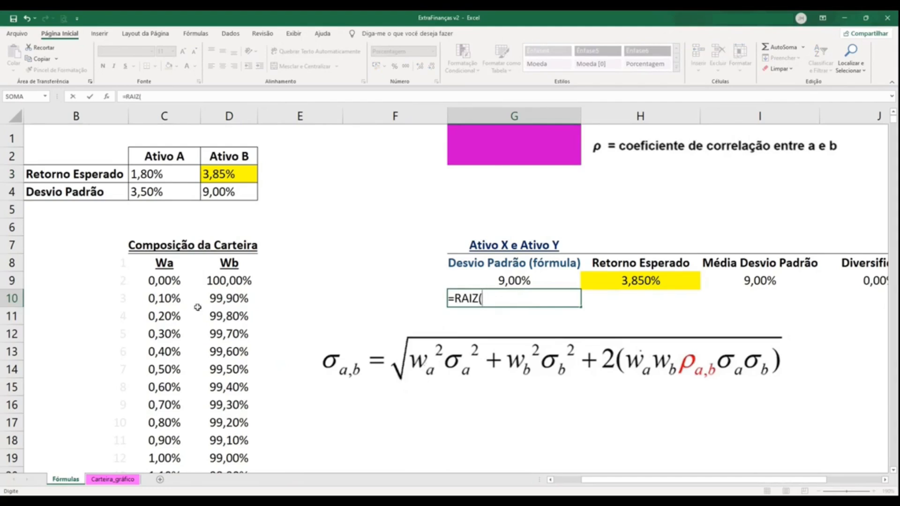
click(164, 299)
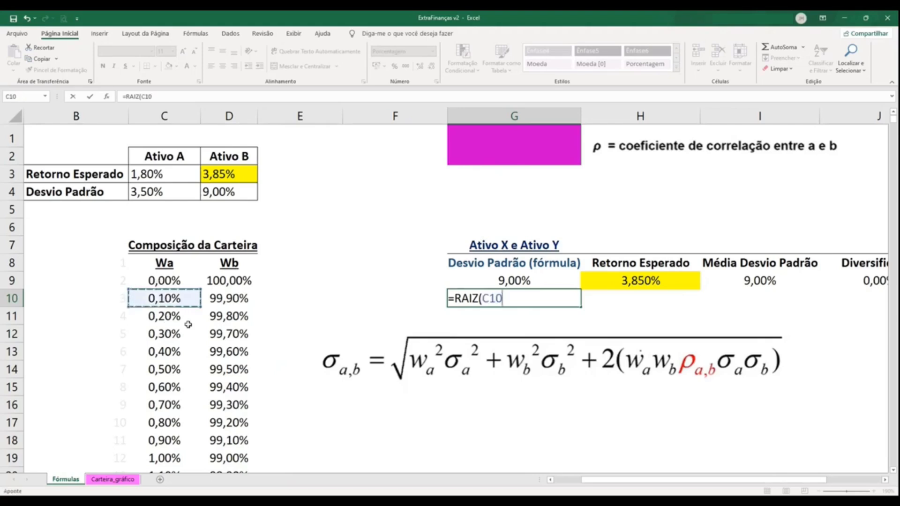
text(^2*)
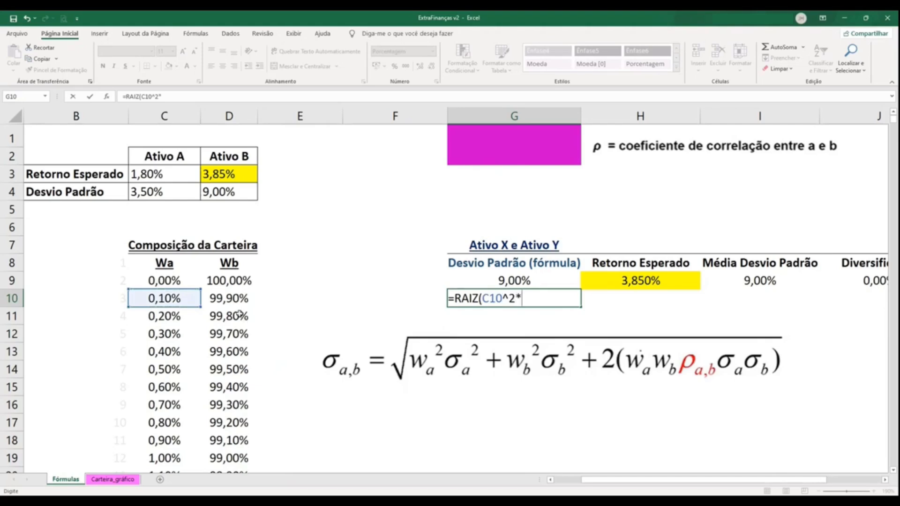
click(159, 192)
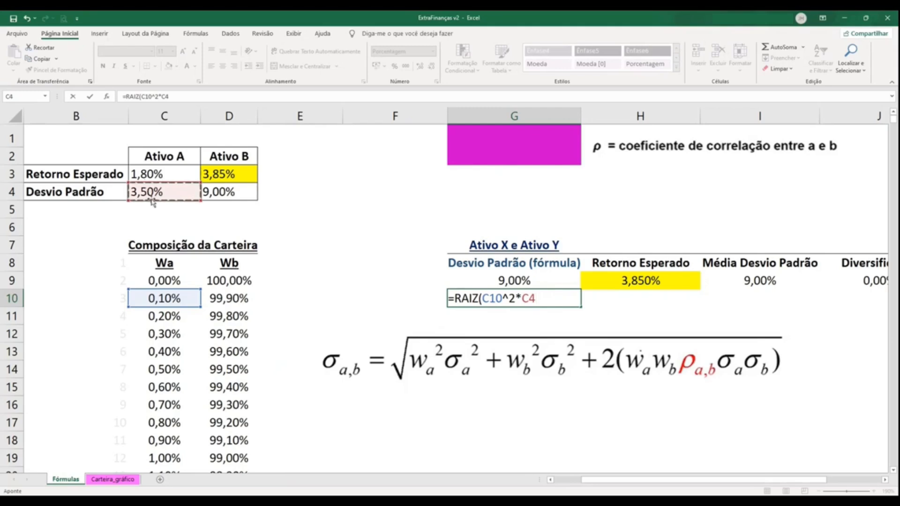
key(F4)
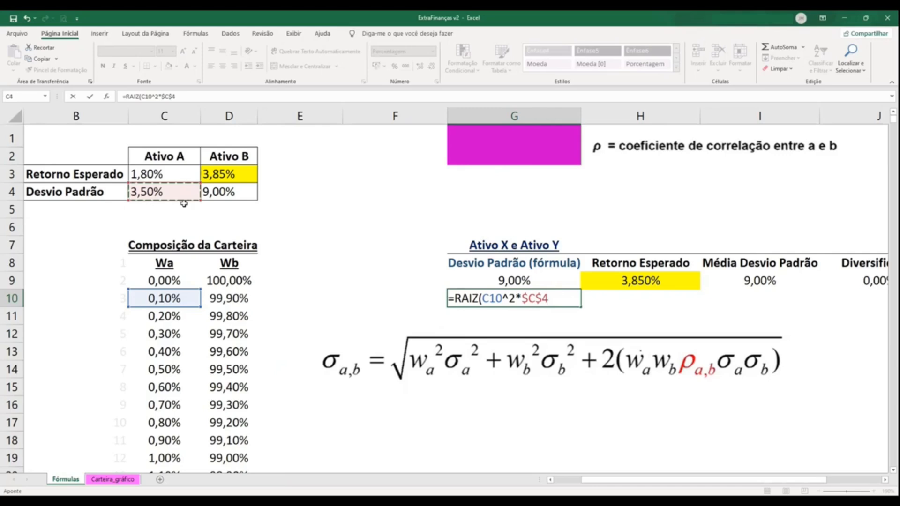
text(^2+)
- Add Ativo B's variance term, D10^2*$D$4^2, to the G10 formula, followed by the multiplier +2*
click(239, 300)
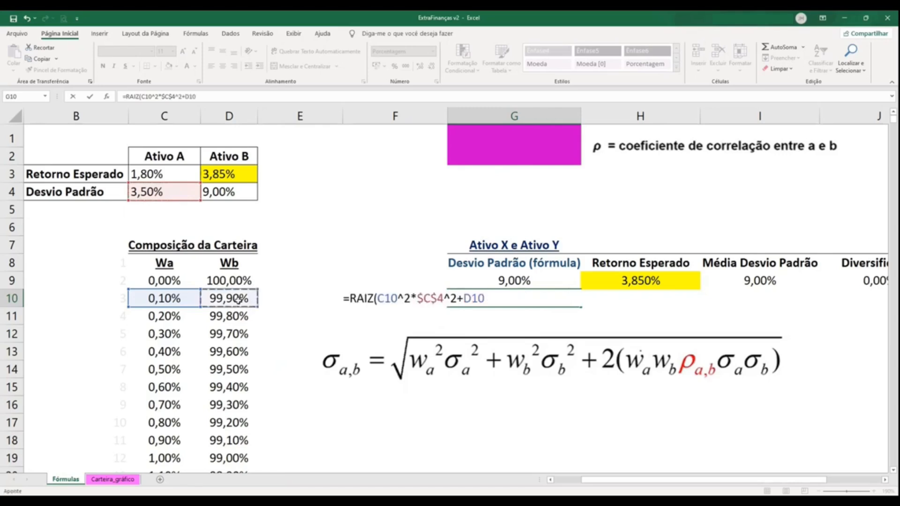
text(^2*)
click(235, 195)
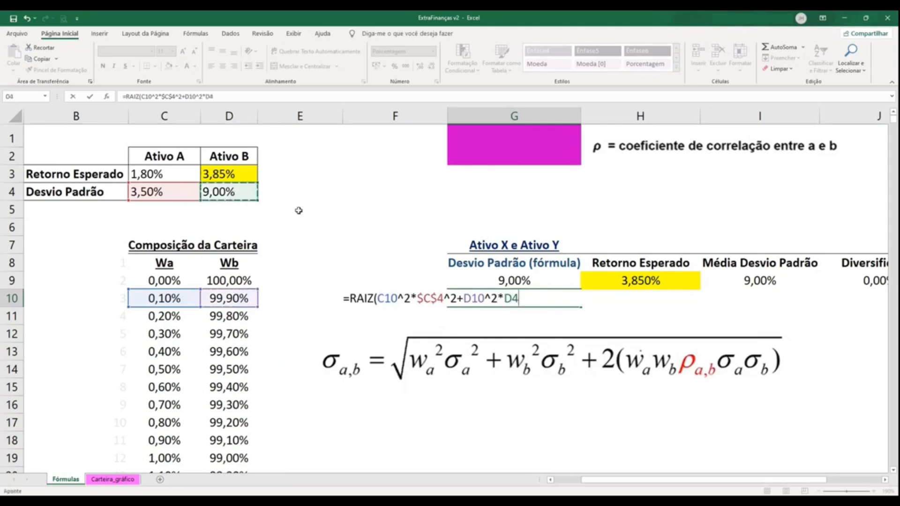
key(F4)
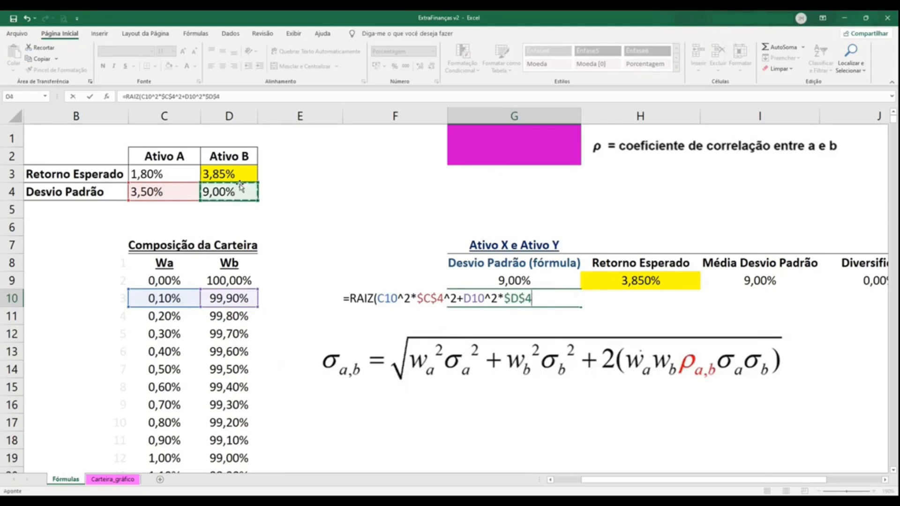
text(^2+2*)
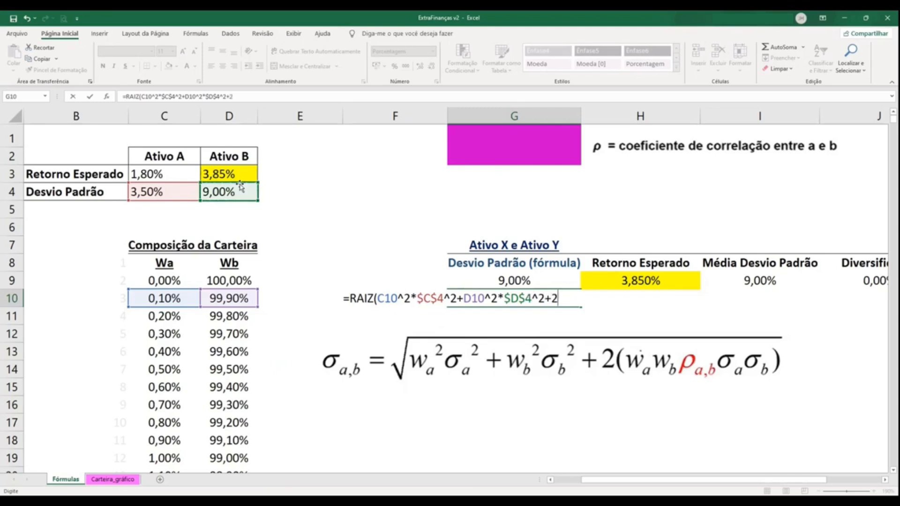
- Extend the G10 formula with both weights and the fixed correlation coefficient cell, as C10*D10*$G$1*
click(168, 299)
text(*)
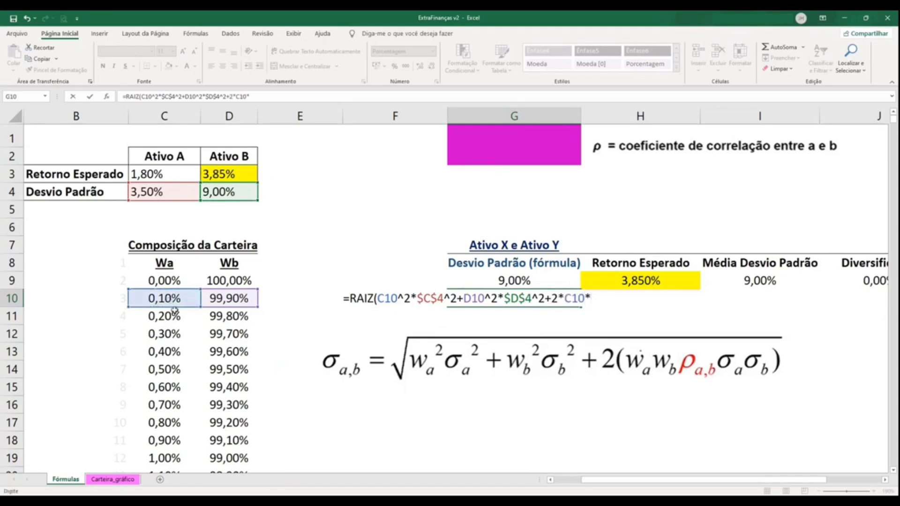
click(240, 300)
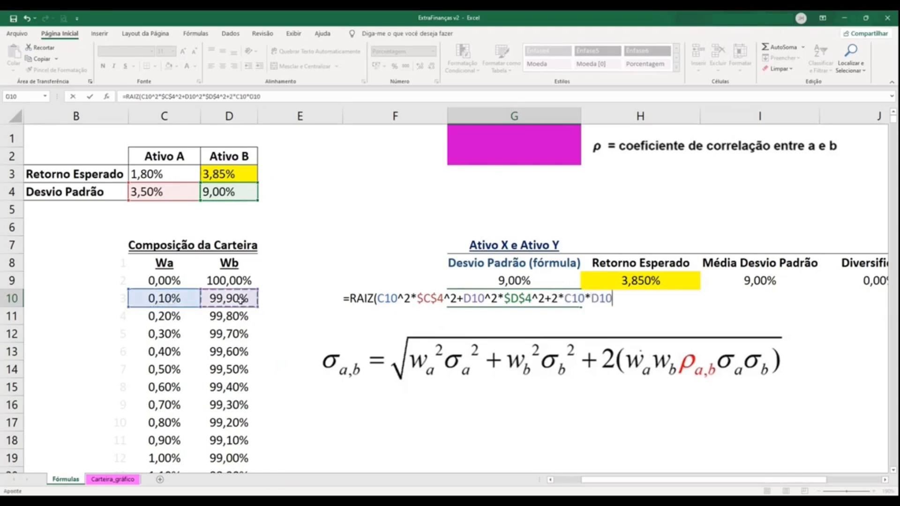
text(*)
click(524, 149)
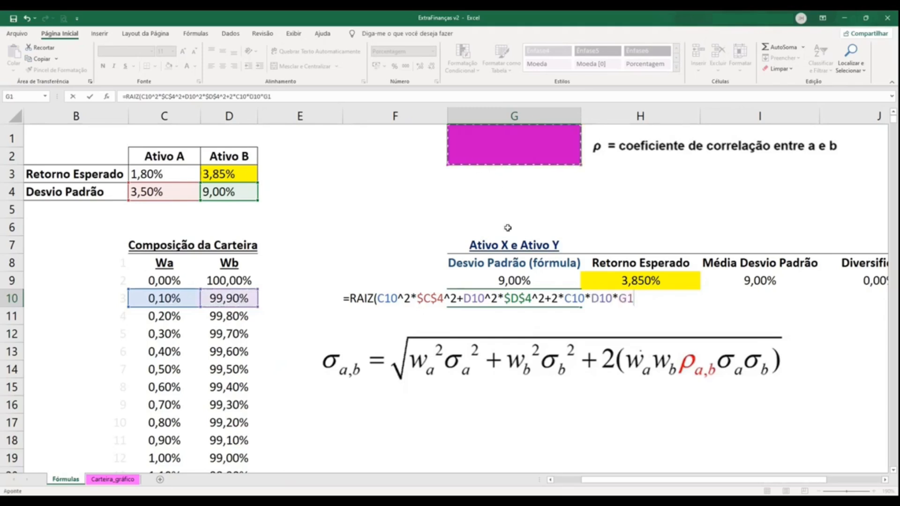
key(F4)
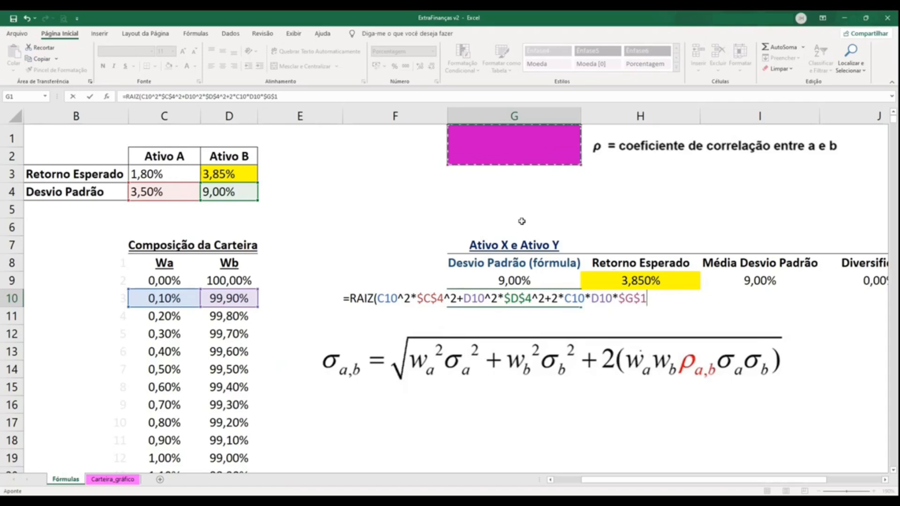
text(*)
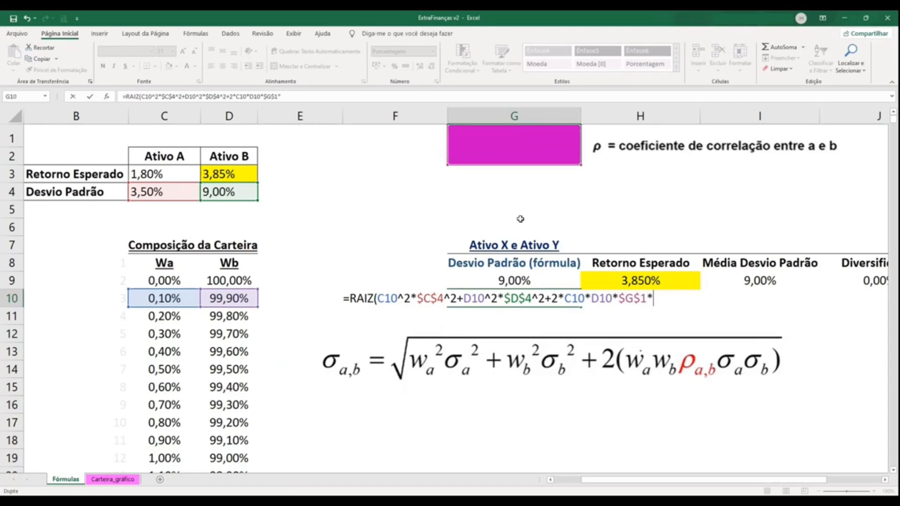
- Finish the G10 formula with the fixed standard deviations $C$4*$D$4, close the parenthesis and enter it
click(157, 193)
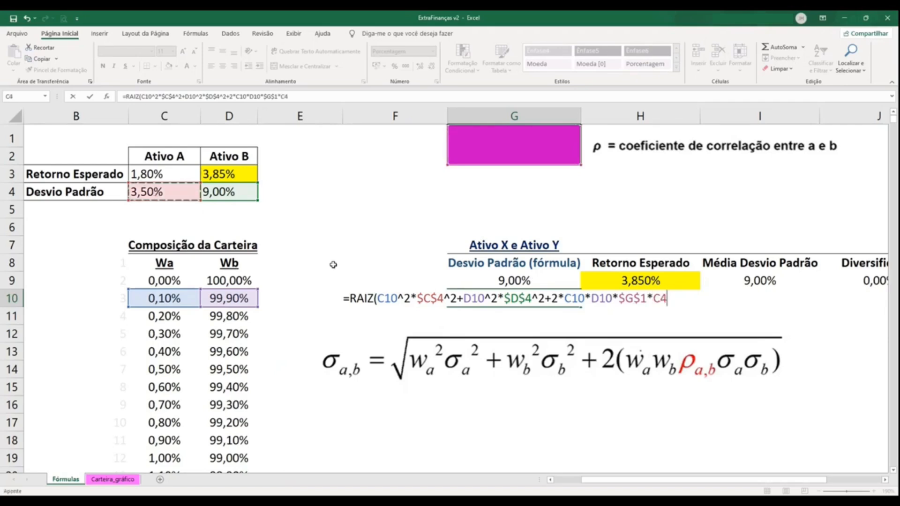
key(F4)
text(*)
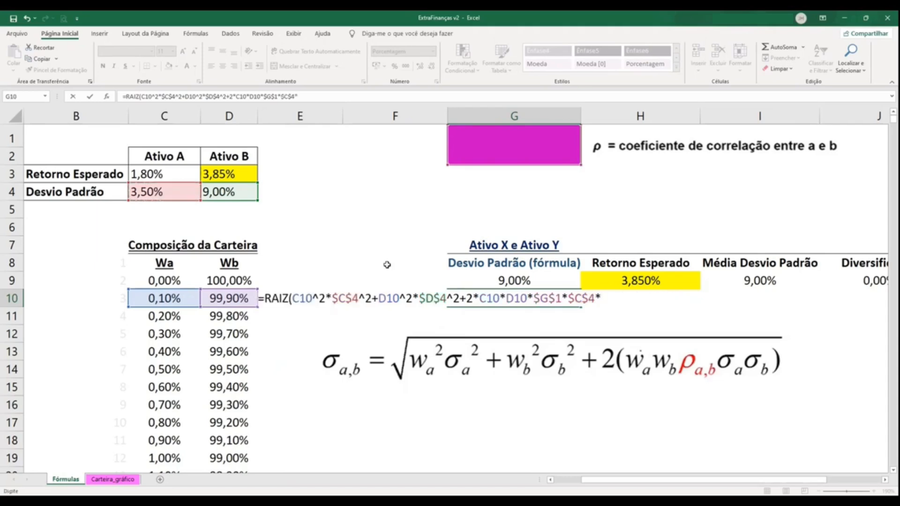
click(236, 193)
key(F4)
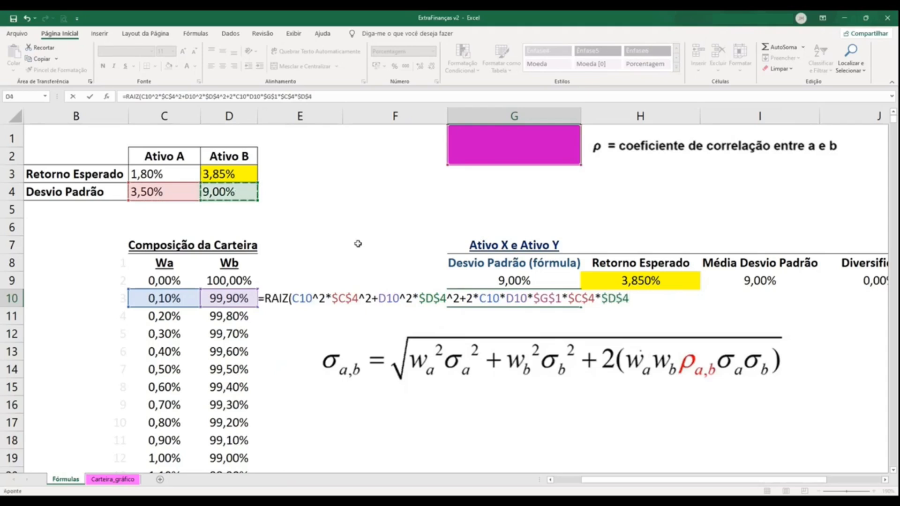
text())
key(Return)
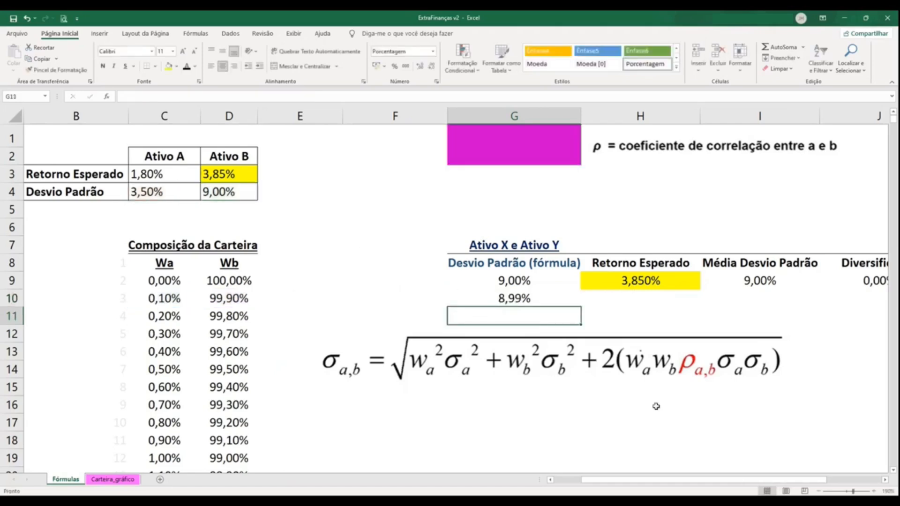
- Review the Retorno Esperado formula in H9 and start H10's formula with Ativo A's weighted return, =(C10*$C$3
click(656, 286)
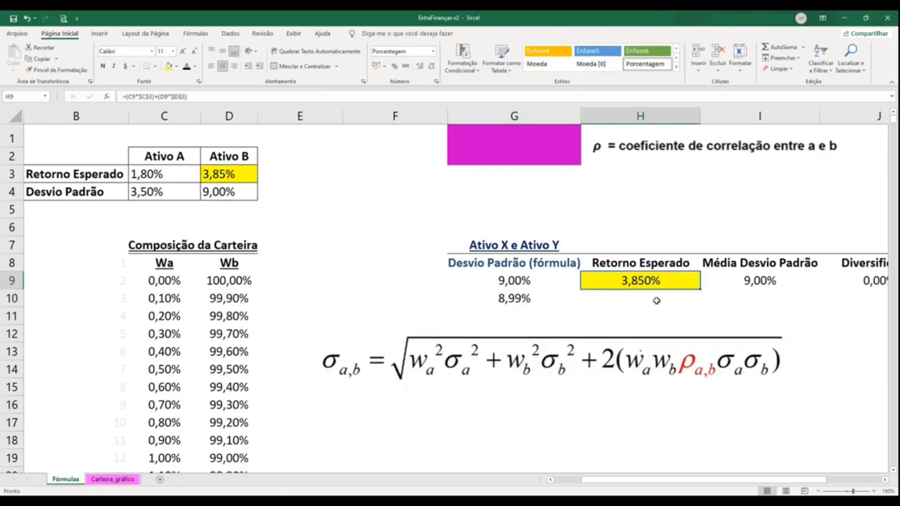
click(657, 300)
double_click(657, 283)
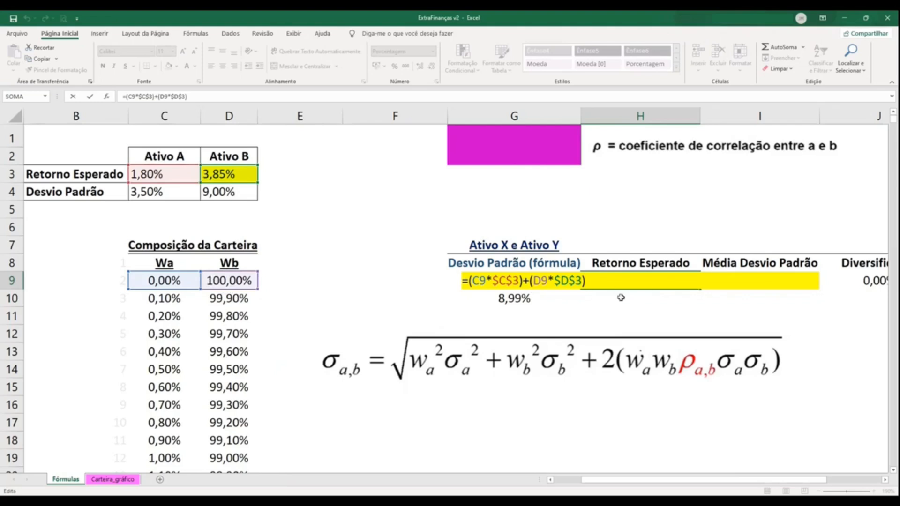
key(Return)
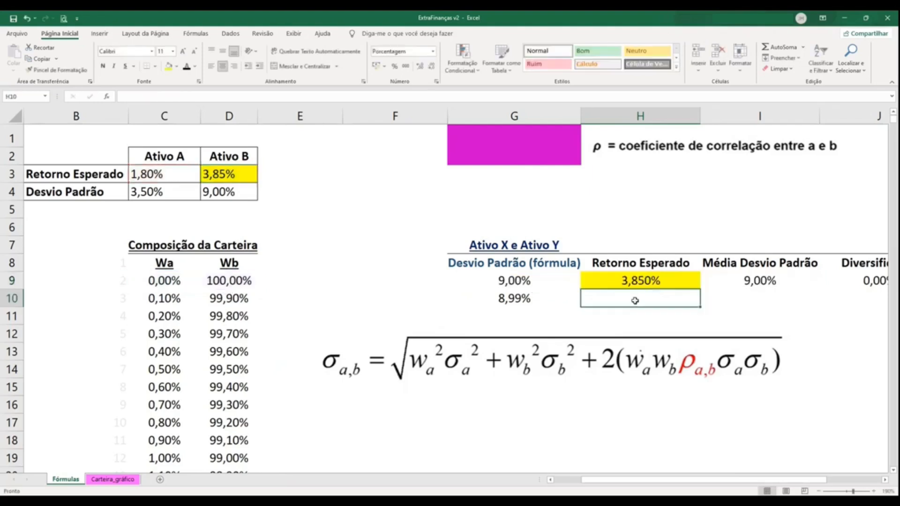
text(=)
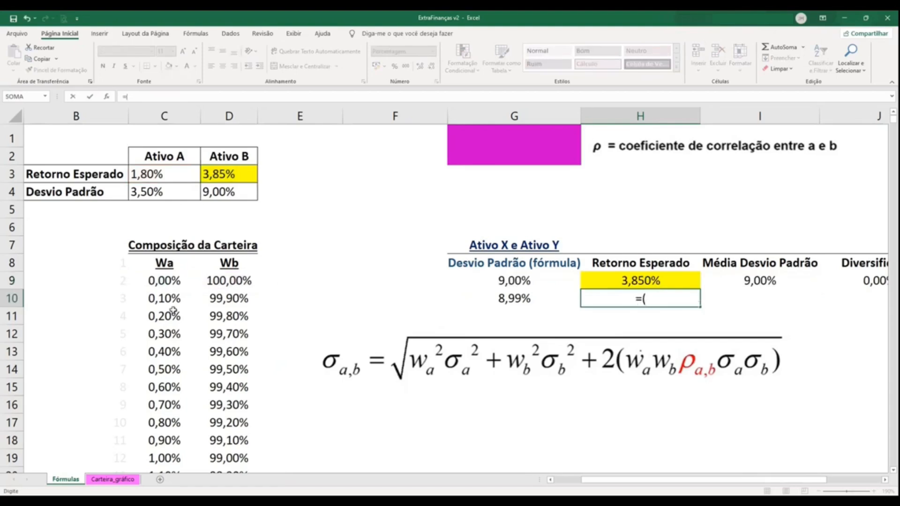
text(()
click(160, 300)
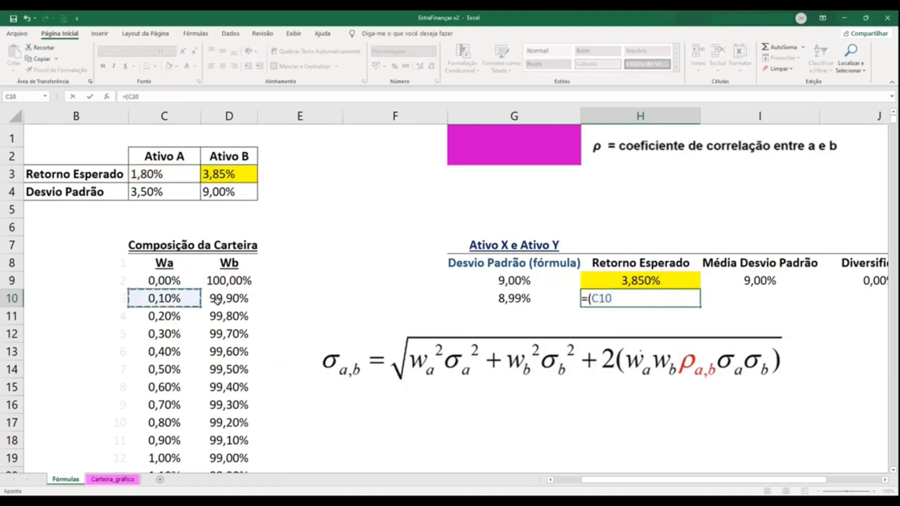
text(*)
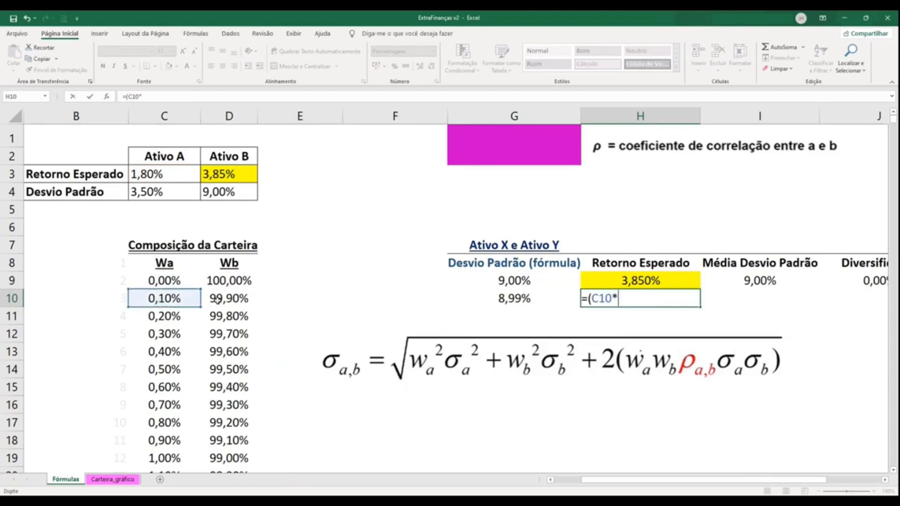
click(151, 176)
key(F4)
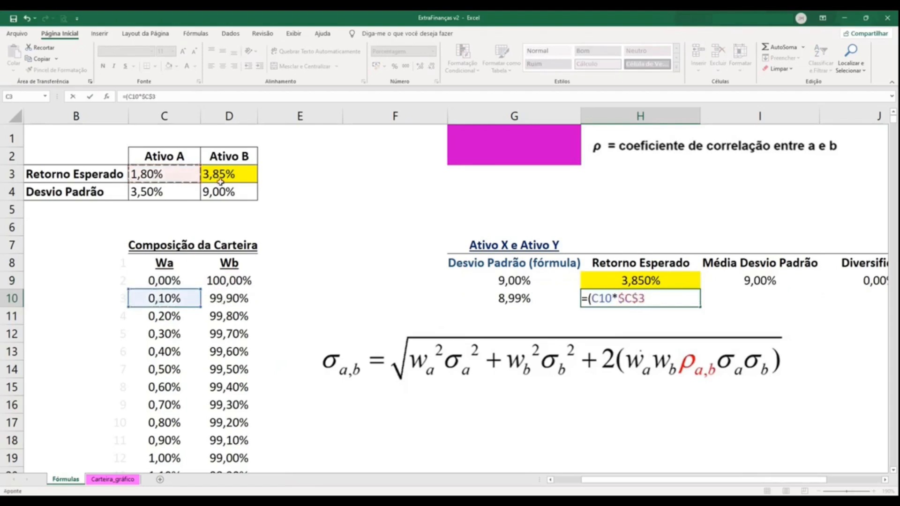
- Add Ativo B's weighted return and remove the opening parenthesis, so H10 is entered as =C10*$C$3+D10*$D$3
text(+)
click(232, 299)
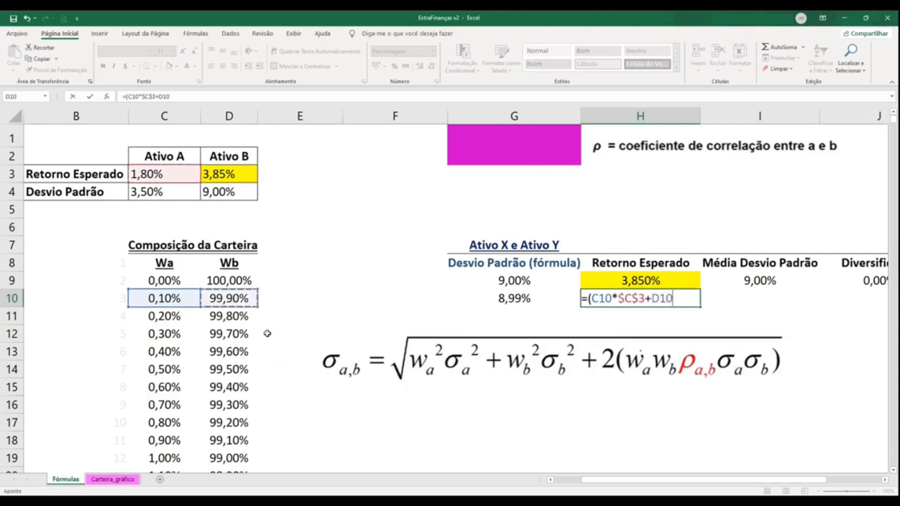
text(*)
click(234, 179)
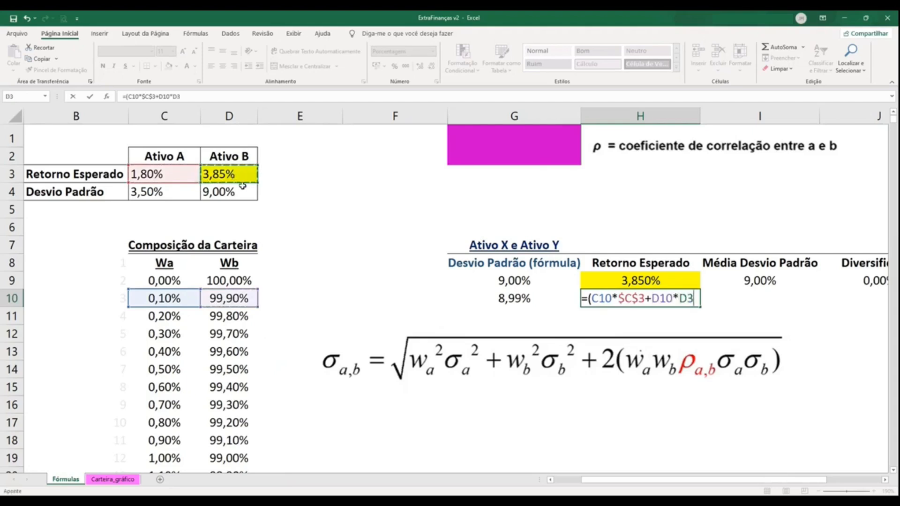
key(F4)
key(Home)
key(Right)
key(Right)
key(BackSpace)
key(Return)
key(Up)
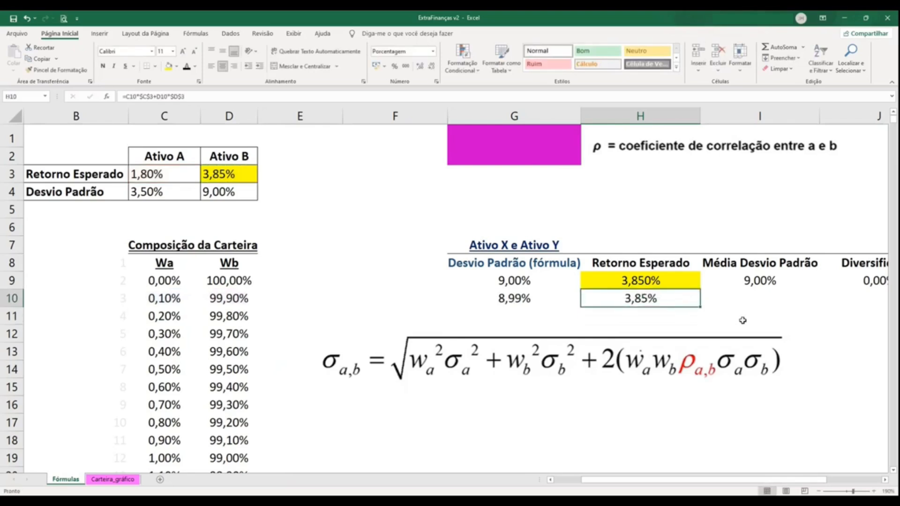
- Review the Média Desvio Padrão formula in I9 and start I10's formula with Ativo A's weighted standard deviation, =C10*$C$4
click(782, 304)
click(771, 279)
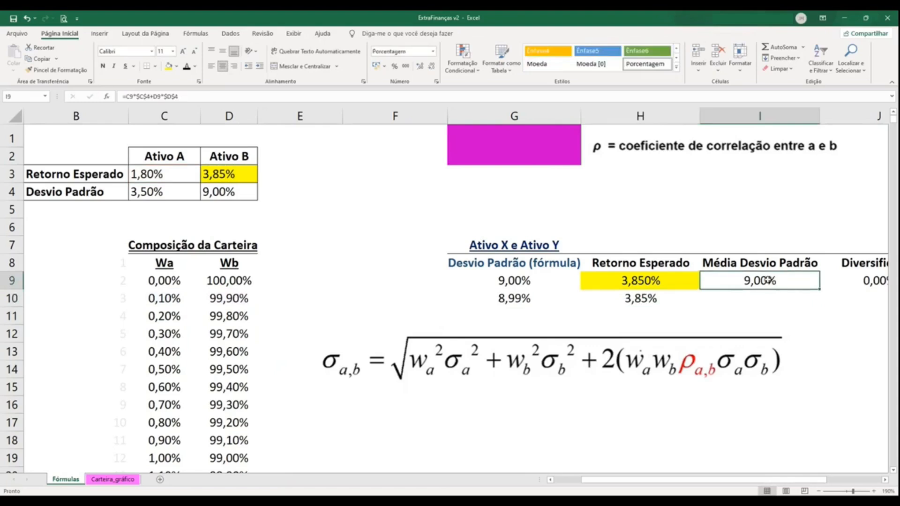
double_click(768, 281)
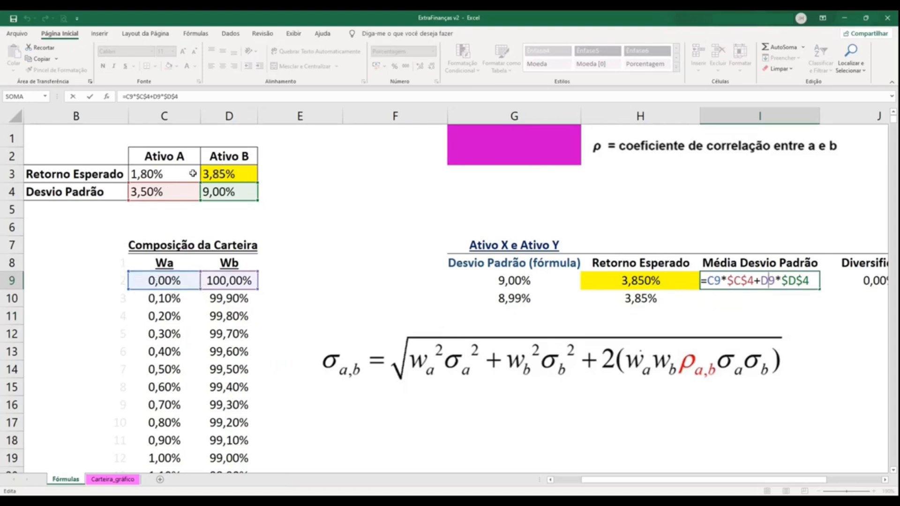
click(780, 302)
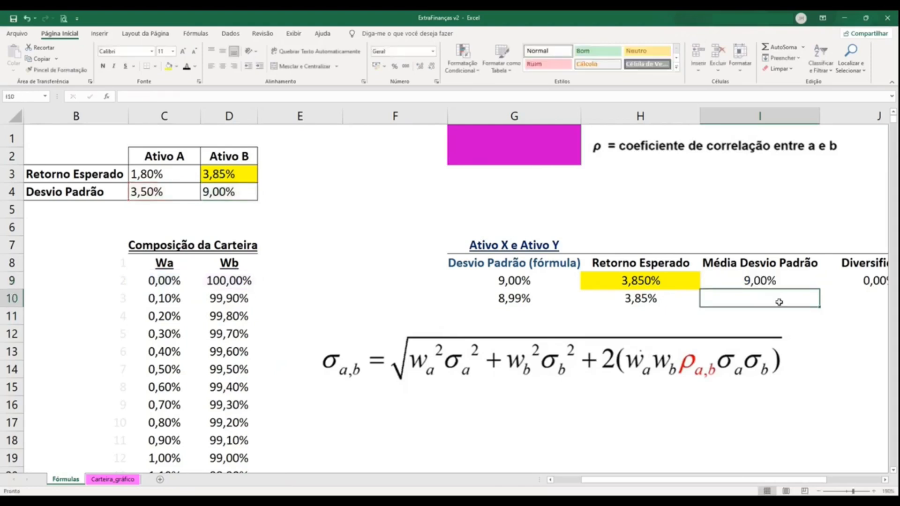
text(=)
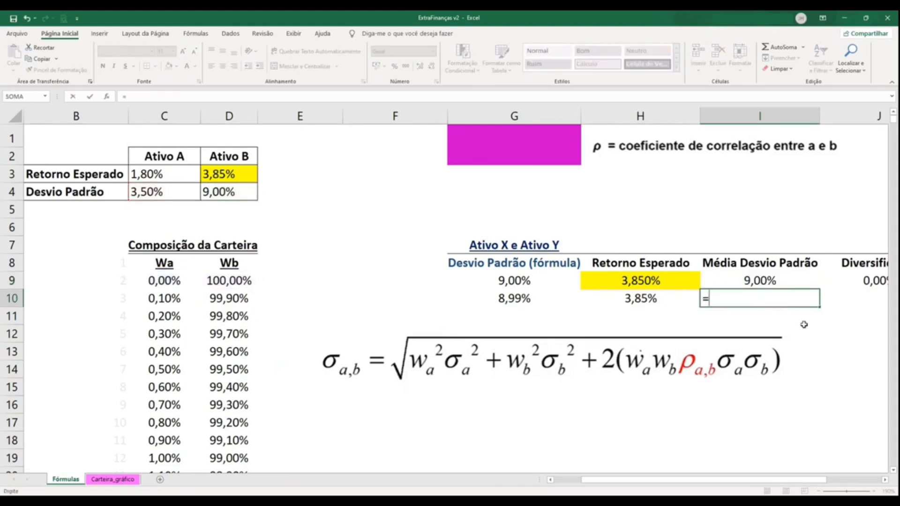
click(162, 305)
text(*)
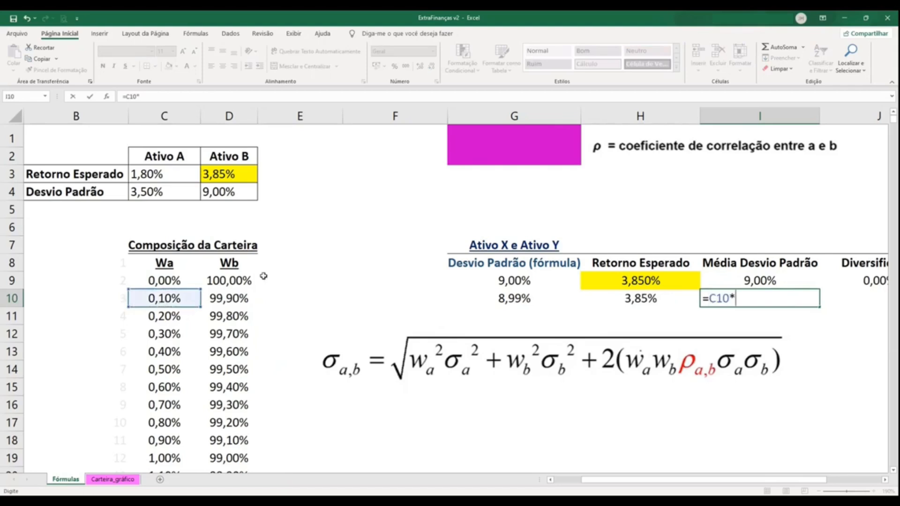
click(159, 193)
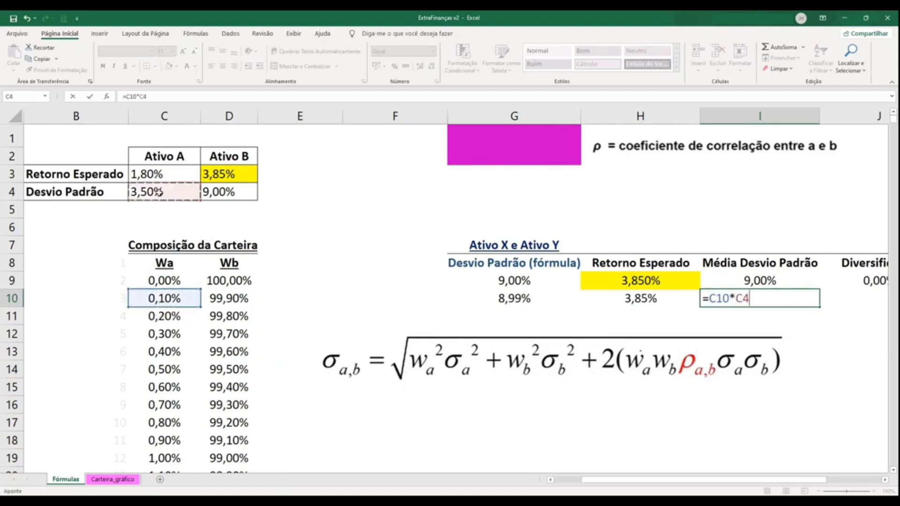
key(F4)
- Add Ativo B's weighted standard deviation so that I10 is entered as =C10*$C$4+D10*$D$4
text(+)
click(235, 297)
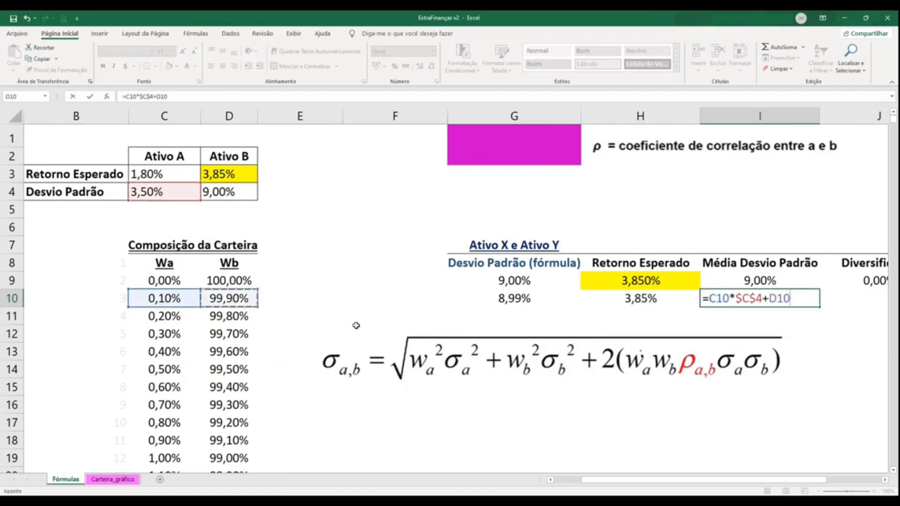
text(*)
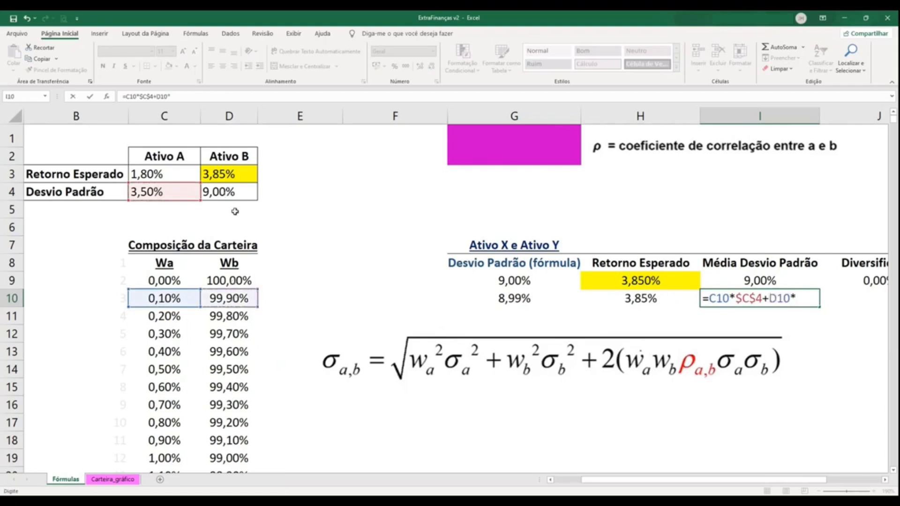
click(233, 196)
key(F4)
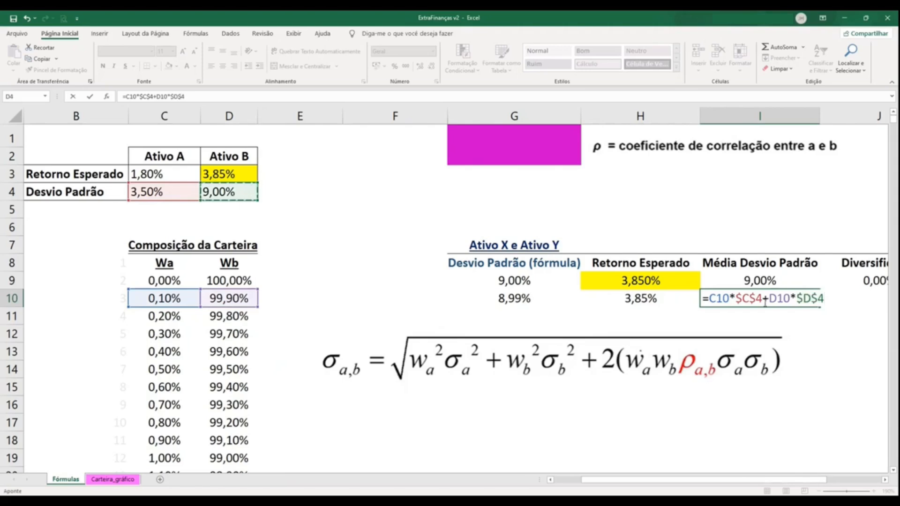
key(Return)
- Review the Diversificação formula in J9 and enter =I10-G10 in J10
drag(752, 478, 807, 479)
click(711, 304)
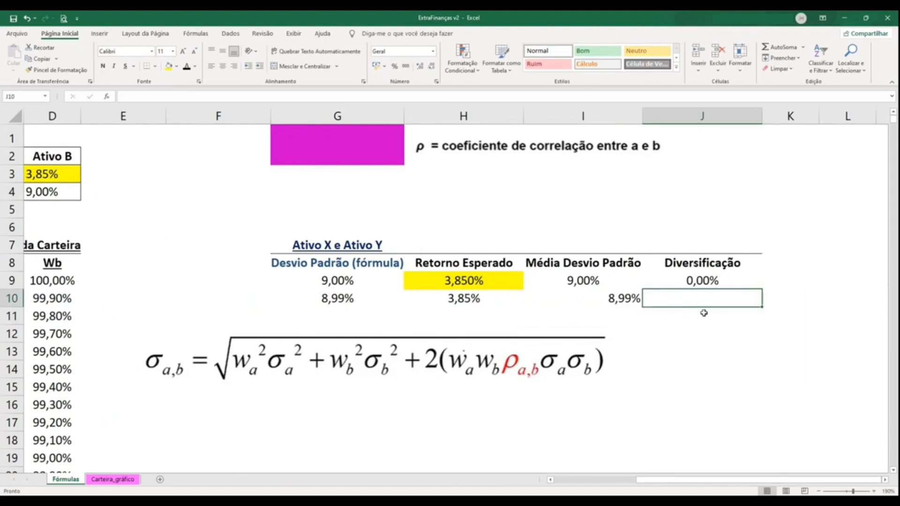
click(717, 281)
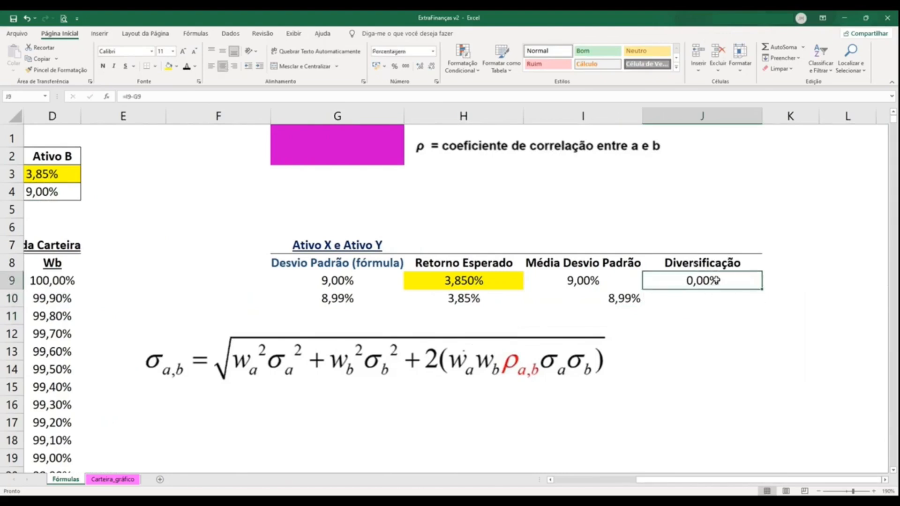
double_click(713, 281)
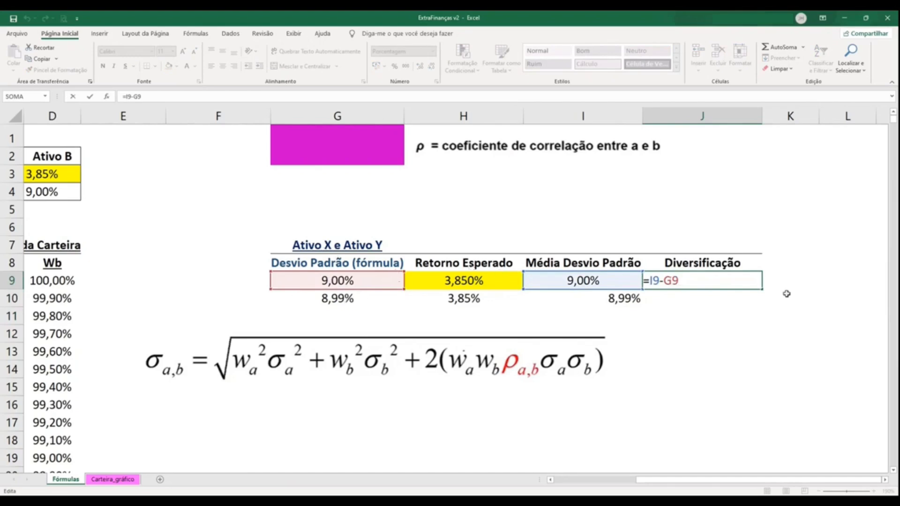
key(Return)
text(=)
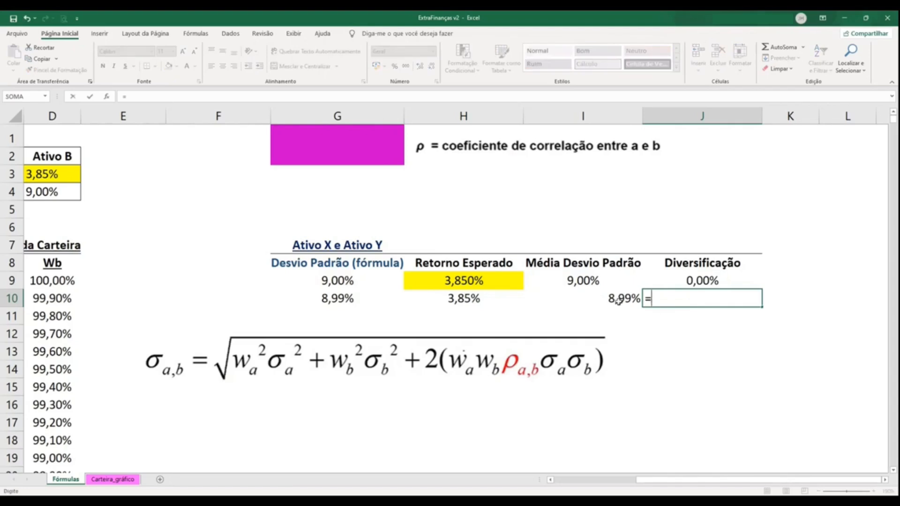
click(618, 302)
text(-)
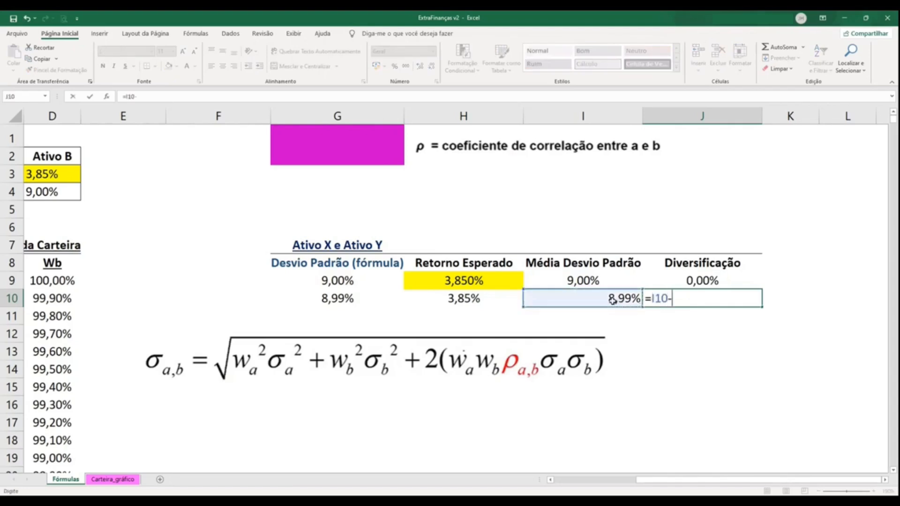
click(336, 300)
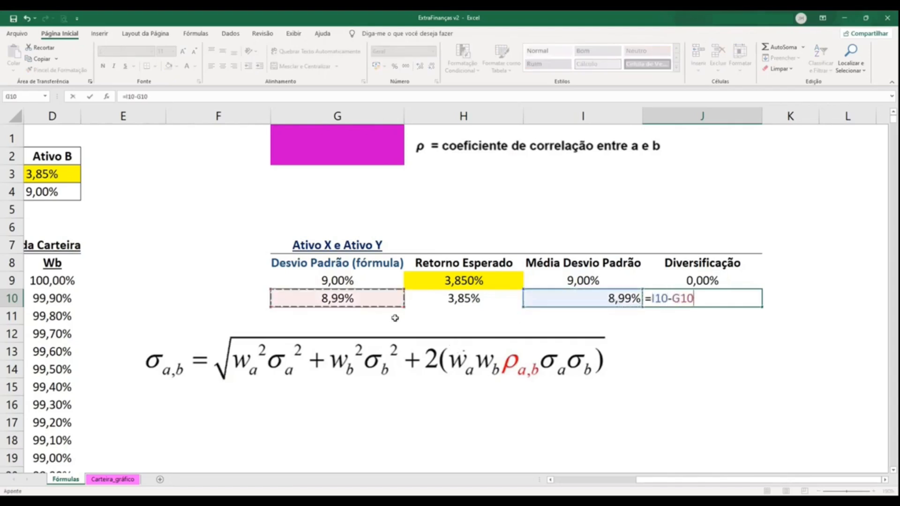
key(Return)
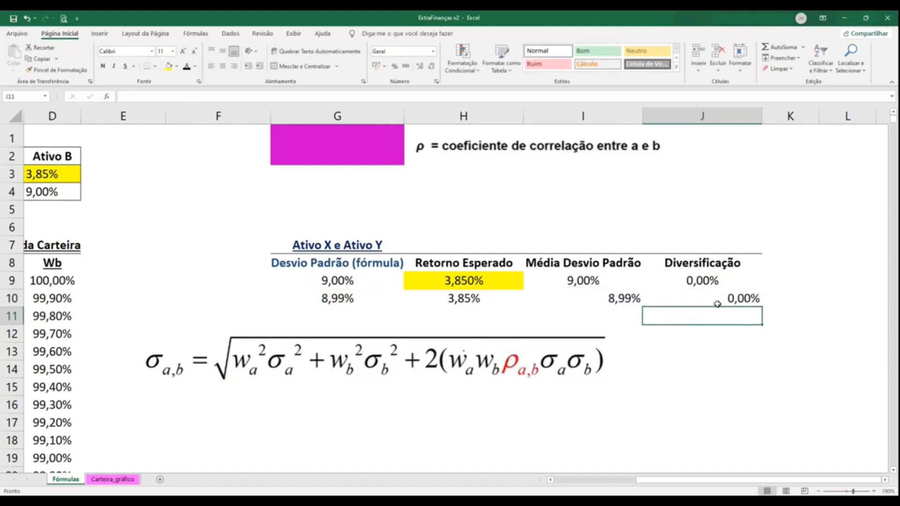
- Open the Carteira_gráfico sheet and examine its first results row and the Desvio Padrão formula in E9
drag(694, 483, 610, 482)
click(112, 479)
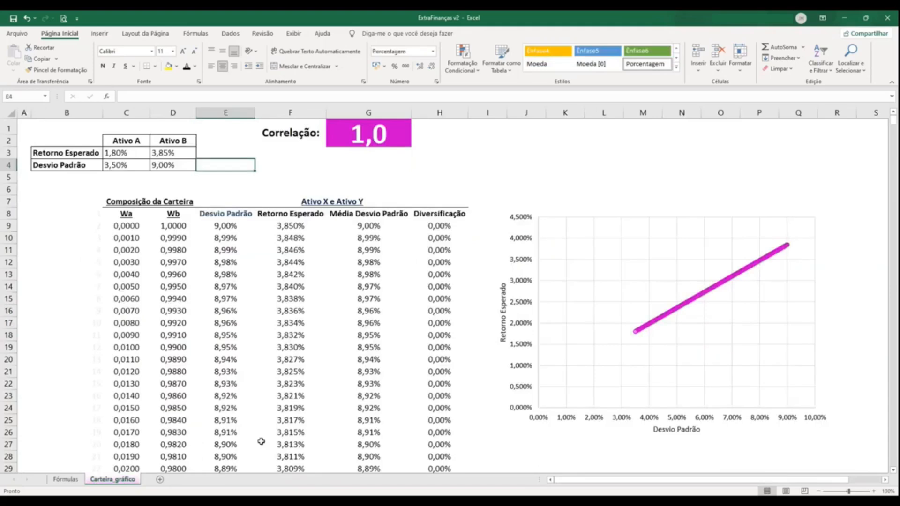
scroll(396, 322, down, 1)
scroll(220, 239, up, 1)
click(216, 226)
drag(216, 226, 416, 223)
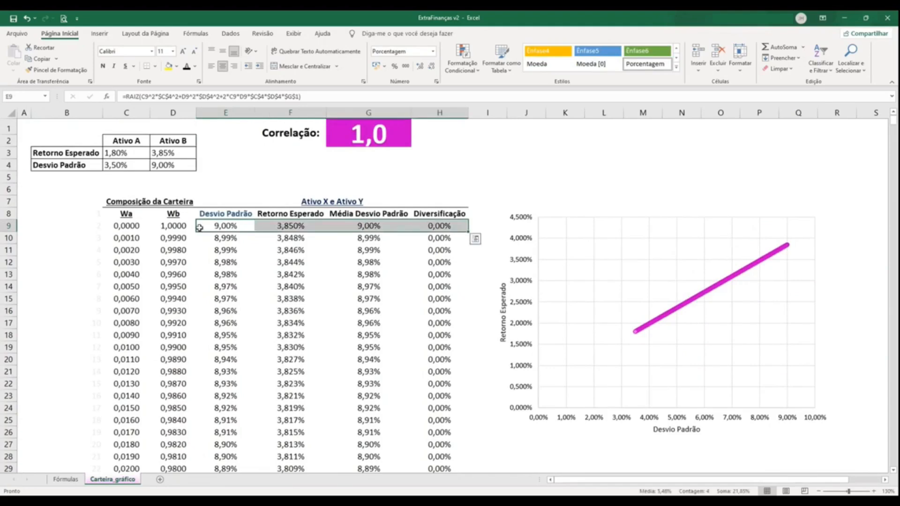
click(215, 226)
double_click(214, 226)
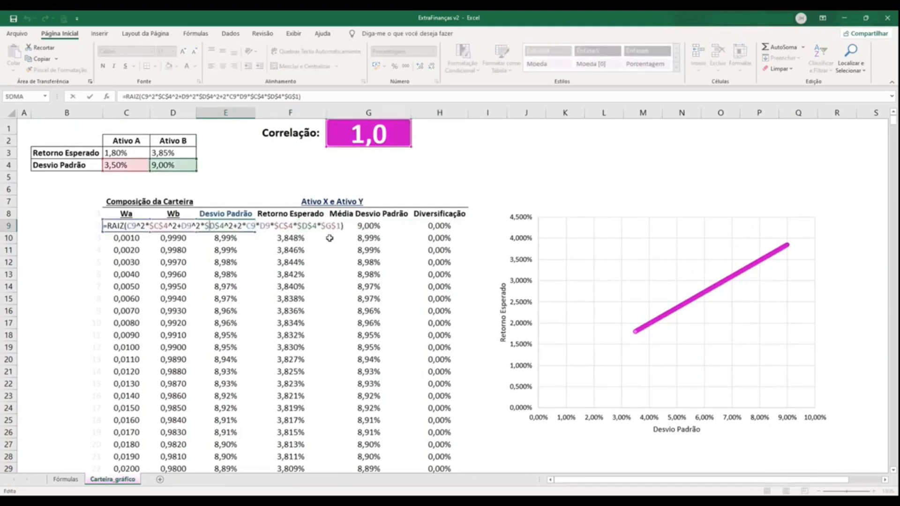
key(Escape)
- Look through the Desvio Padrão column down to its last row and return to the start of the table
key(Down)
key(Down)
key(Down)
key(Down)
key(Down)
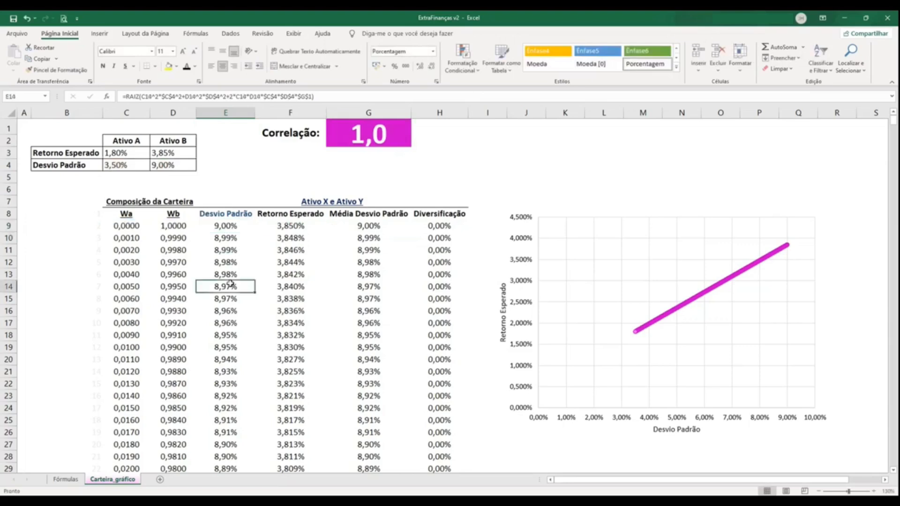
key(ctrl+Down)
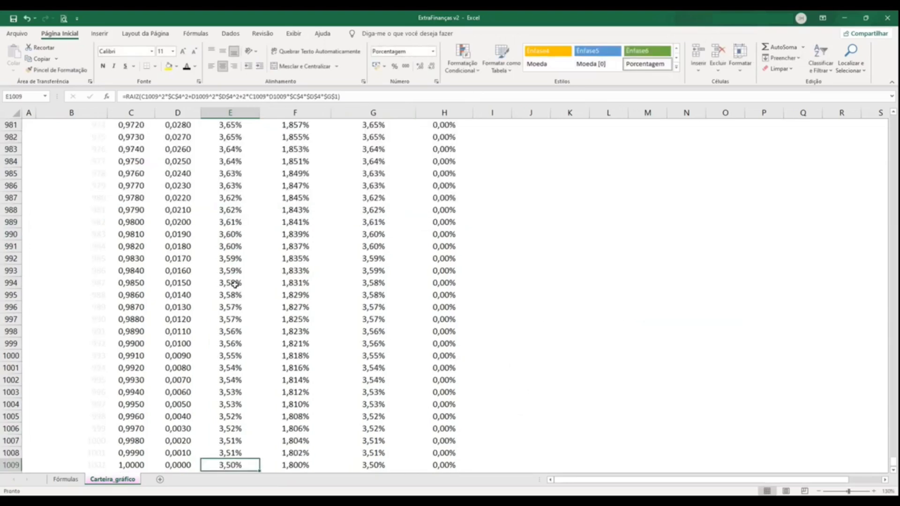
key(ctrl+Up)
scroll(300, 301, up, 2)
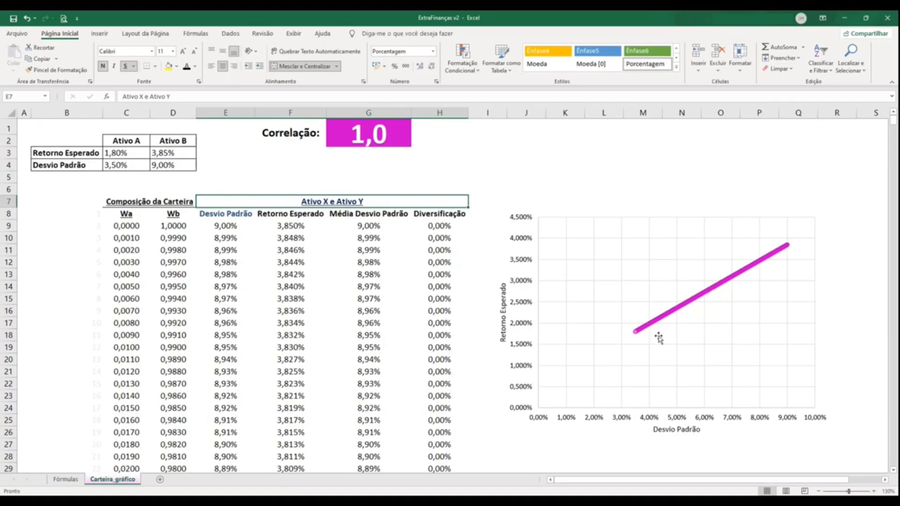
- Examine the Diversificação column and the formula in H9 that subtracts Desvio Padrão from Média Desvio Padrão
click(370, 186)
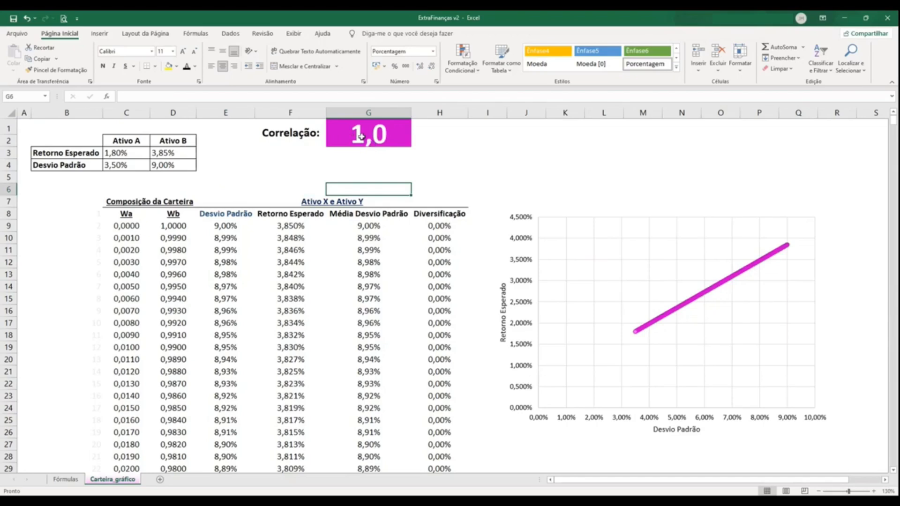
click(439, 227)
drag(437, 225, 458, 475)
click(458, 358)
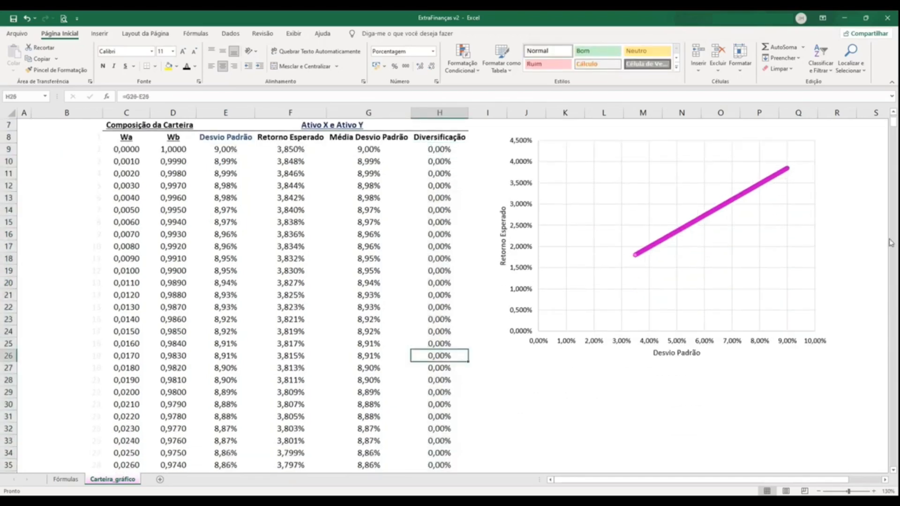
scroll(437, 209, up, 2)
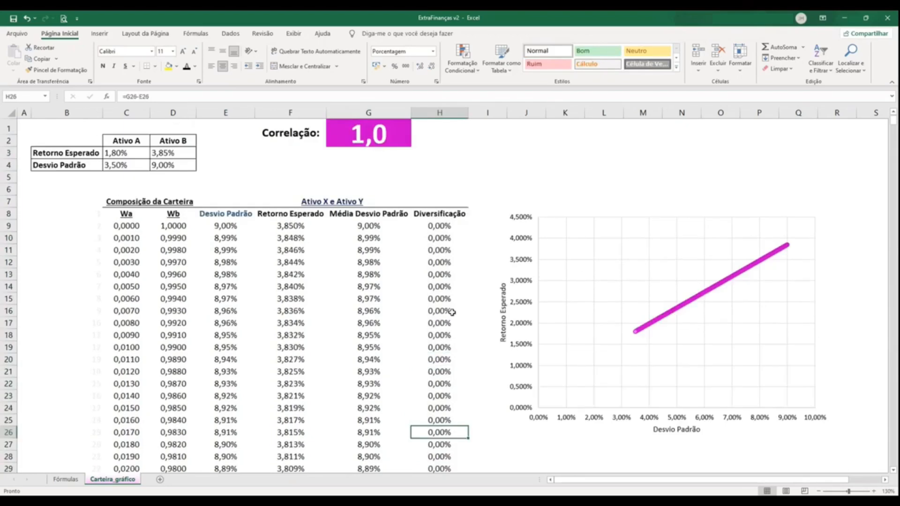
double_click(436, 225)
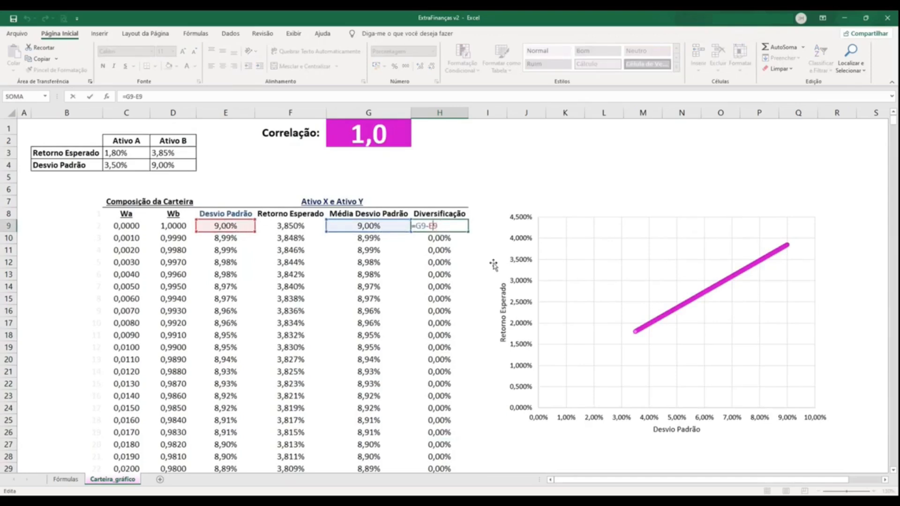
key(Return)
key(Return)
mouse_move(894, 123)
mouse_down()
mouse_move(893, 364)
mouse_move(893, 123)
mouse_up()
click(462, 321)
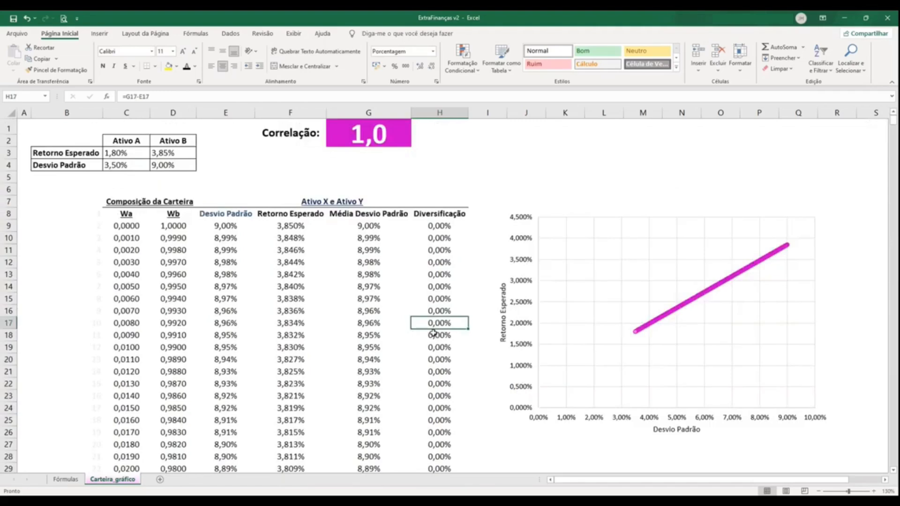
- Compare the Wa and Wb portfolio weights with the correlation cell and the Diversificação values
click(117, 277)
click(165, 277)
click(127, 277)
click(176, 298)
click(145, 311)
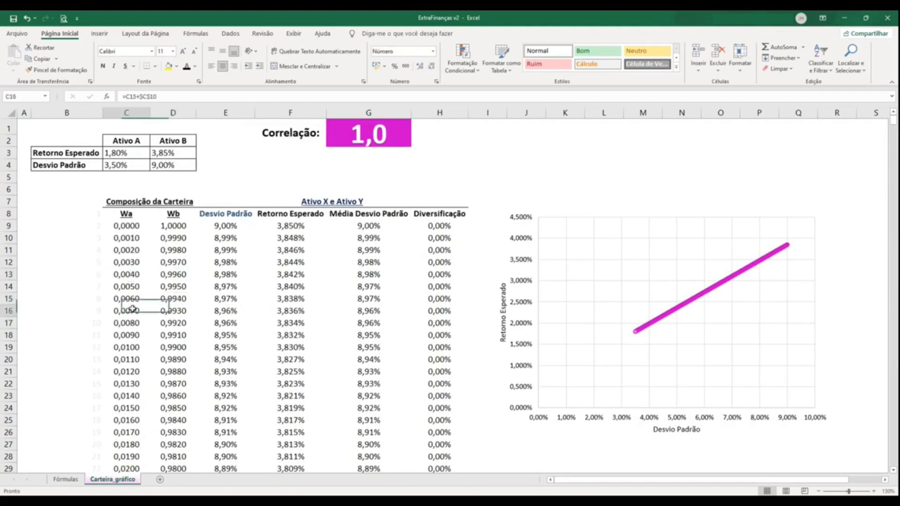
click(172, 323)
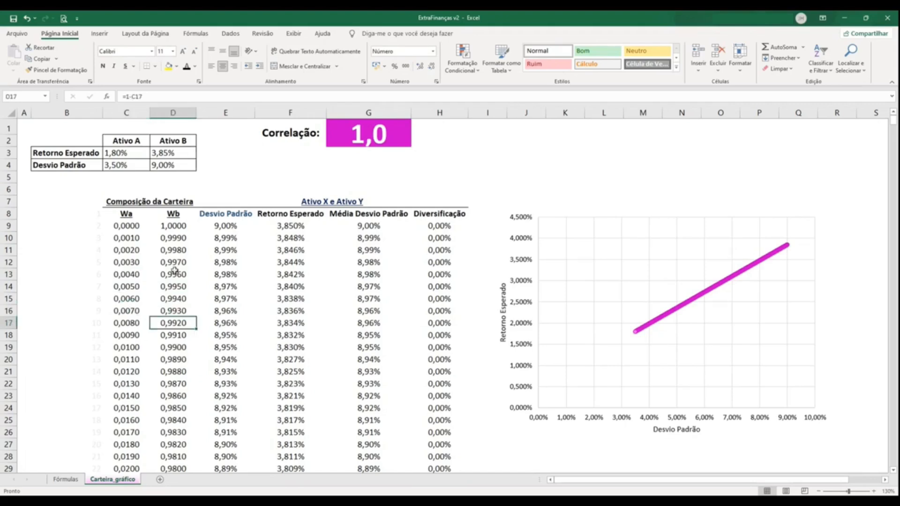
click(357, 130)
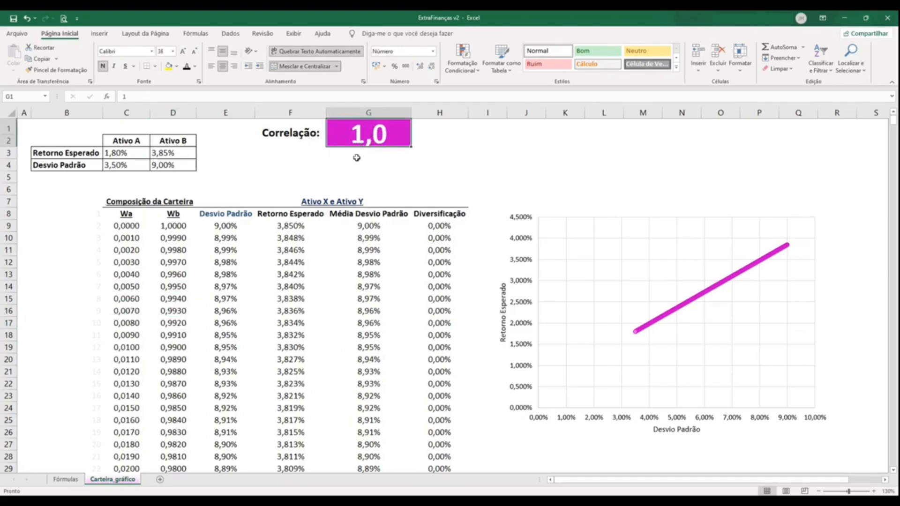
click(443, 286)
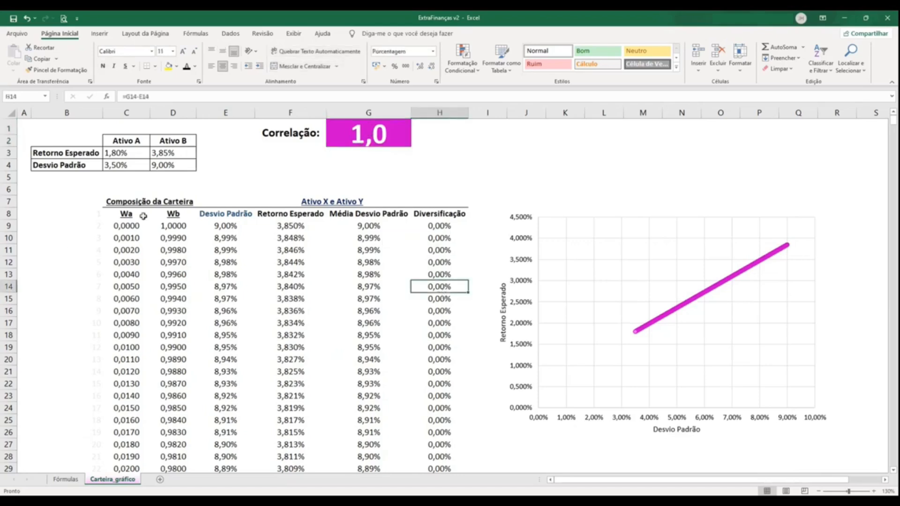
click(120, 215)
click(162, 214)
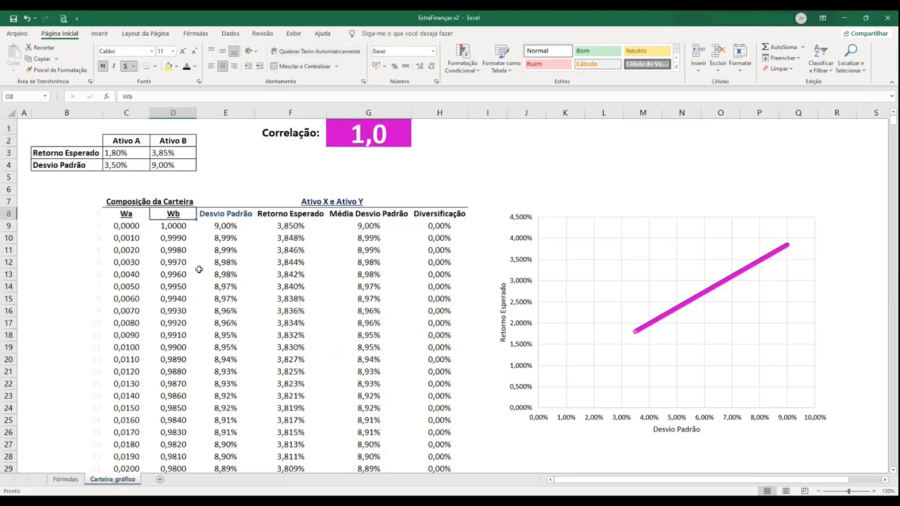
click(165, 271)
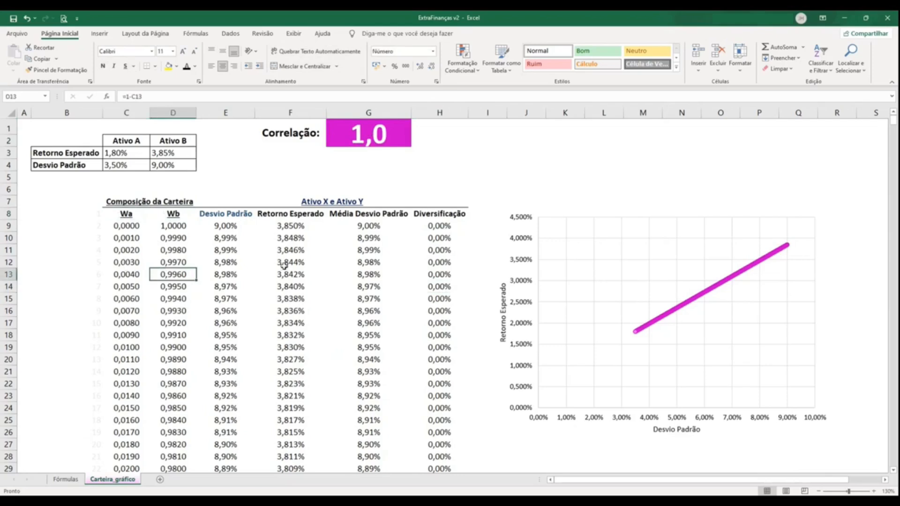
- Set the correlation in G1 to 0,5 and examine the Diversificação values in the table
click(394, 188)
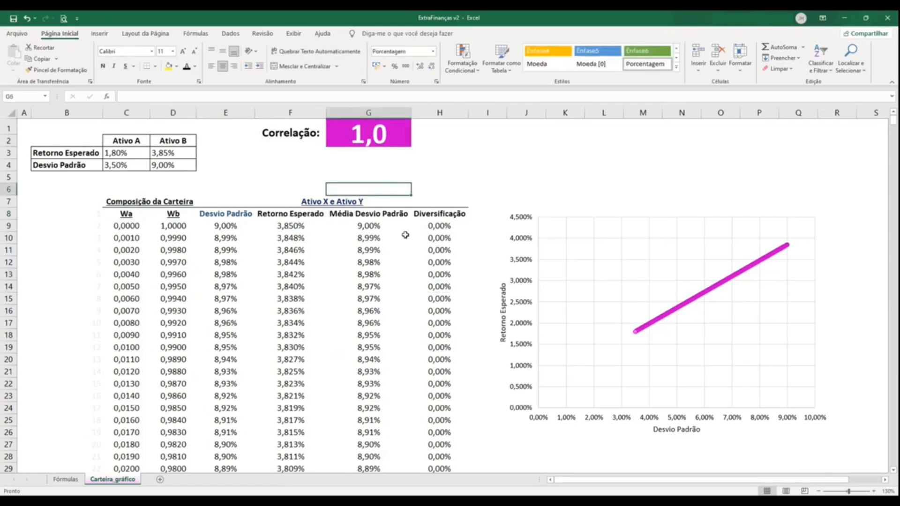
click(369, 144)
text(0,5)
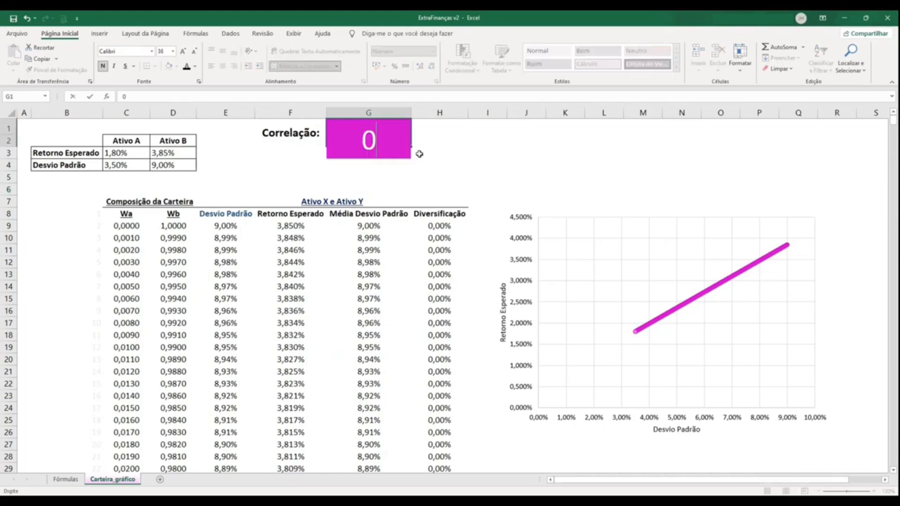
key(Return)
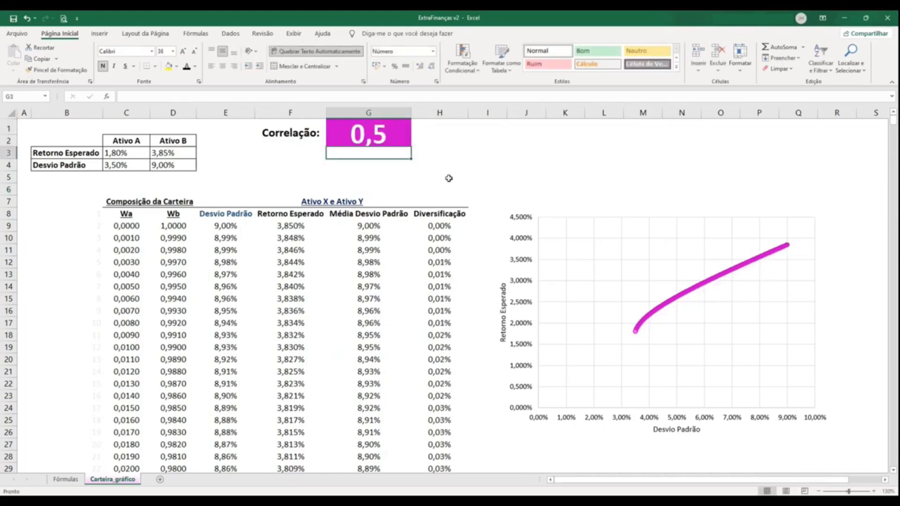
drag(439, 287, 439, 420)
- Widen the risk-return chart towards the table and move it up beside the correlation cell
click(599, 331)
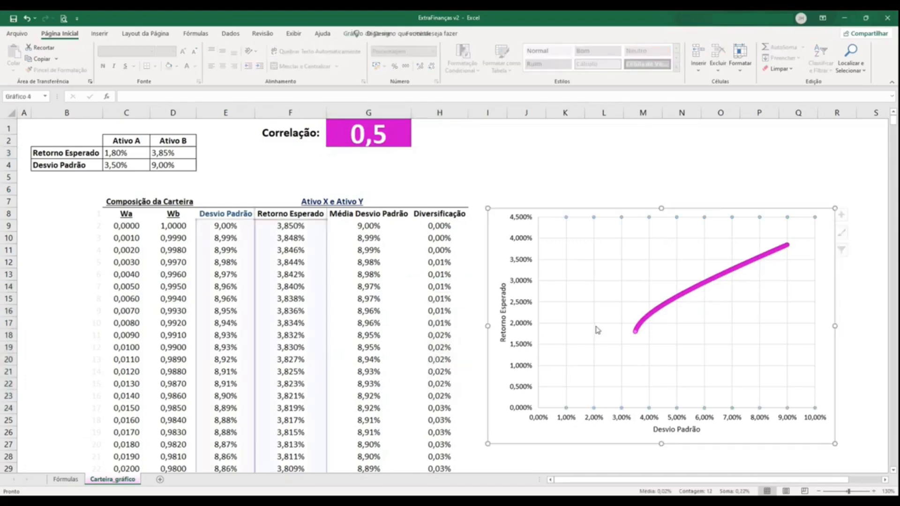
drag(488, 443, 440, 447)
drag(572, 224, 597, 158)
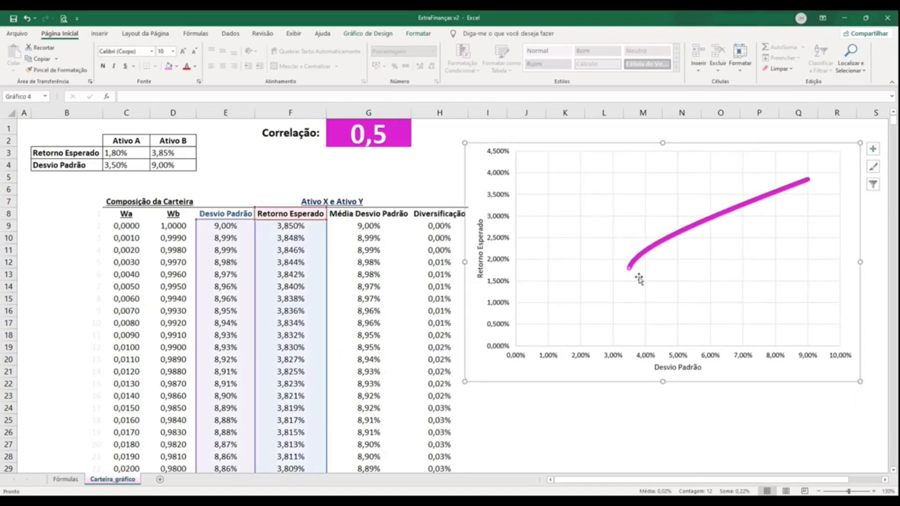
key(Escape)
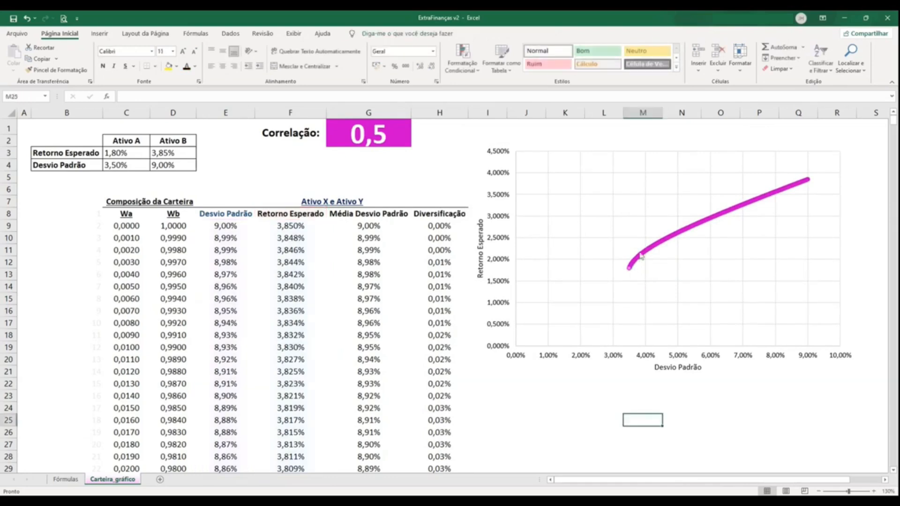
- Look through the Diversificação column down to its last row and return to the beginning of the table
scroll(390, 322, down, 1)
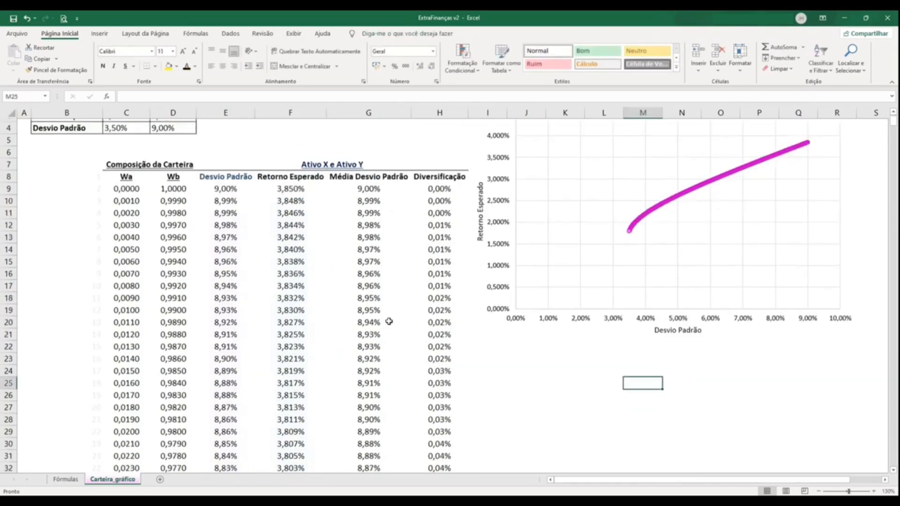
click(446, 310)
double_click(477, 313)
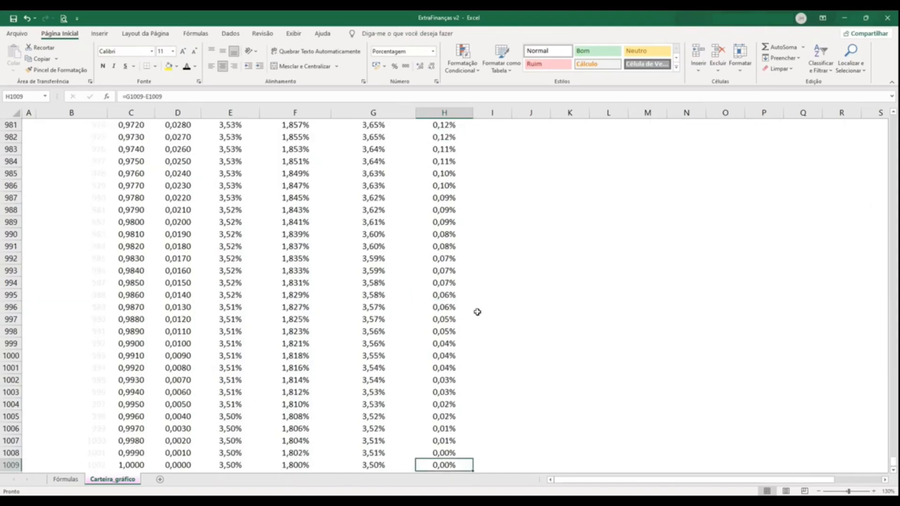
key(ctrl+Up)
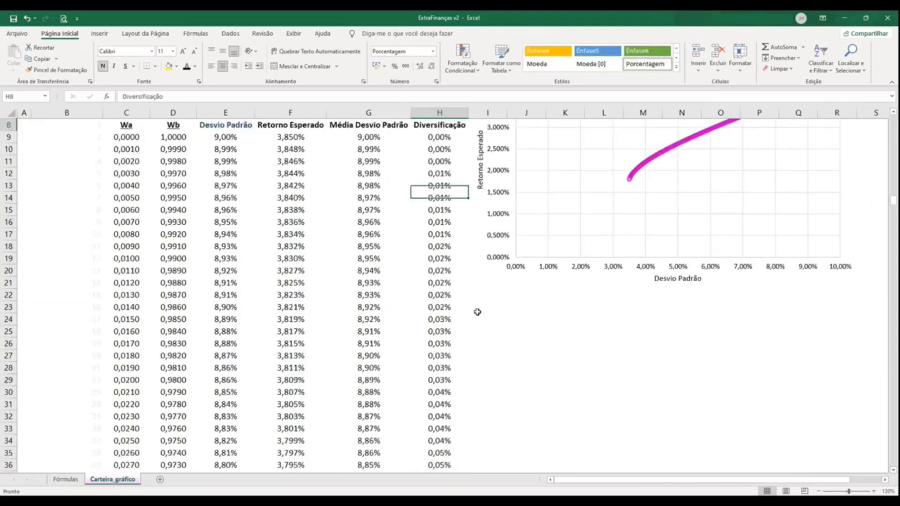
scroll(477, 311, up, 3)
- Set the correlation in G1 to 0 and examine the curve in the risk-return chart up close
click(386, 128)
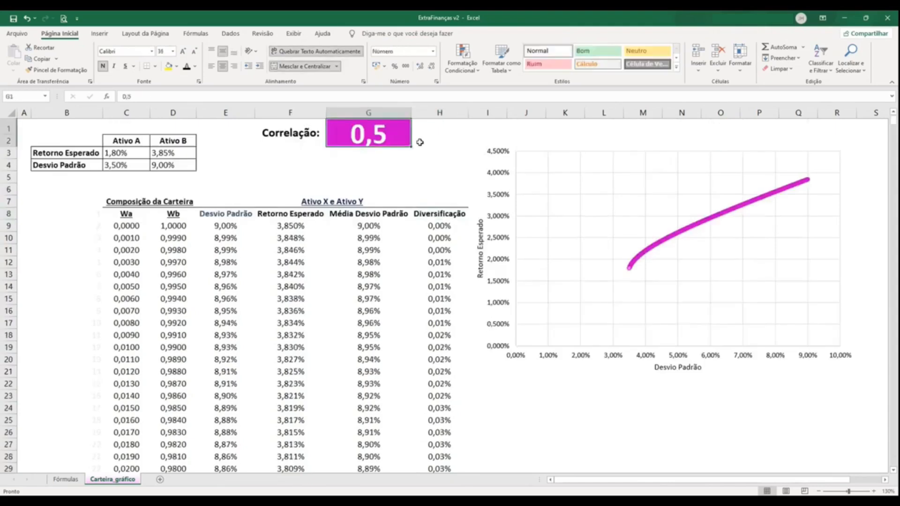
text(0)
key(Return)
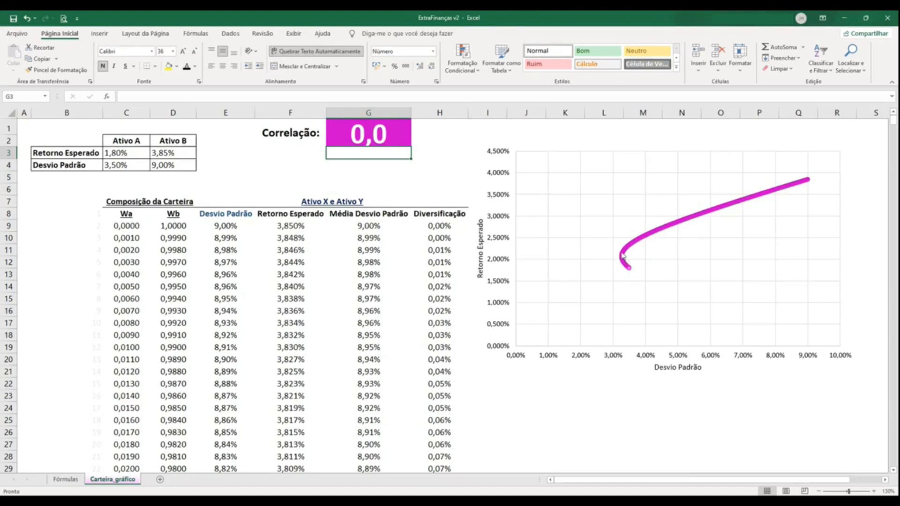
drag(605, 480, 639, 478)
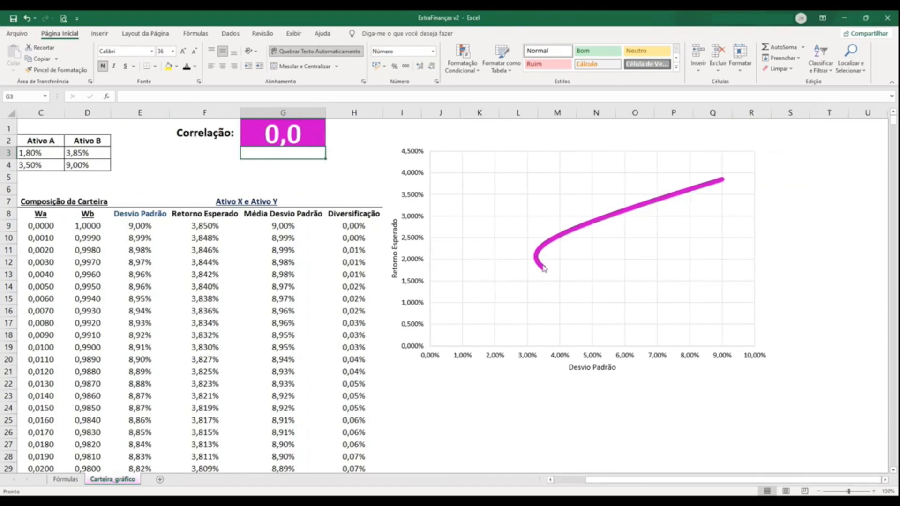
ctrl+scroll(785, 423, up, 1)
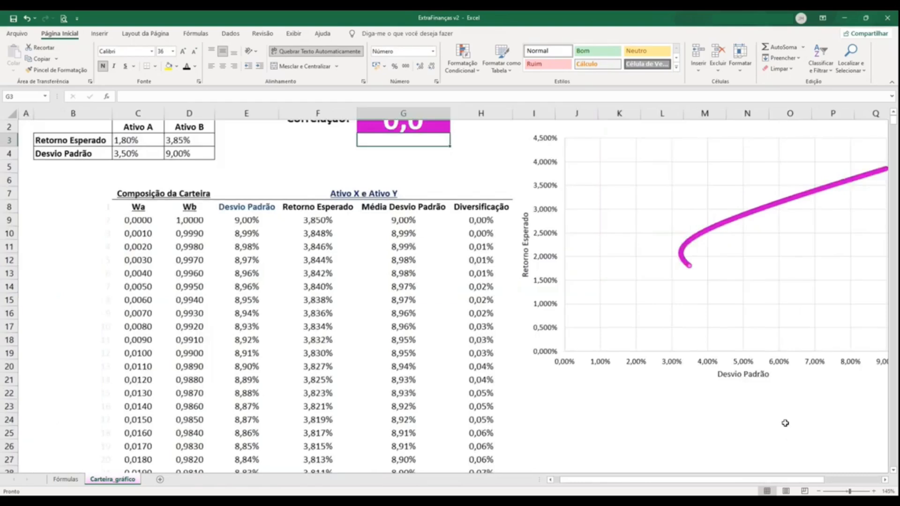
drag(716, 480, 742, 483)
scroll(717, 361, up, 1)
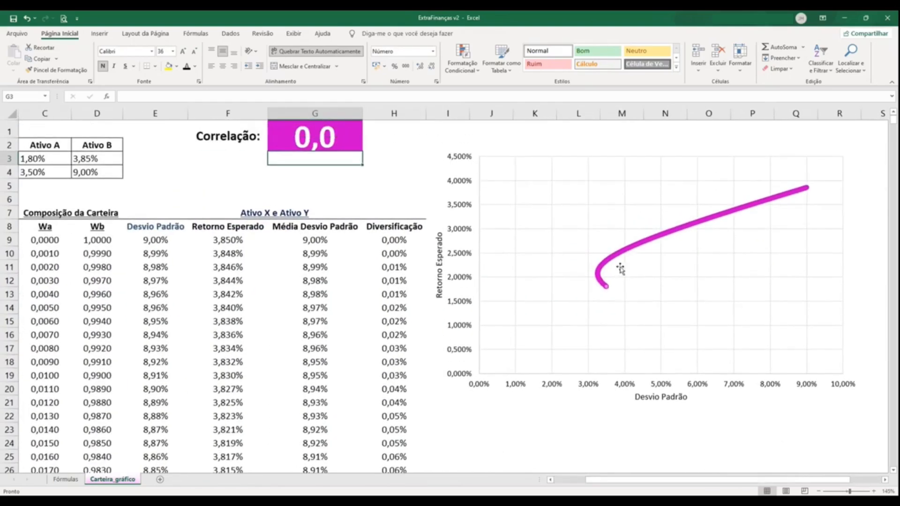
- Set the correlation in G1 to -0,5
click(349, 141)
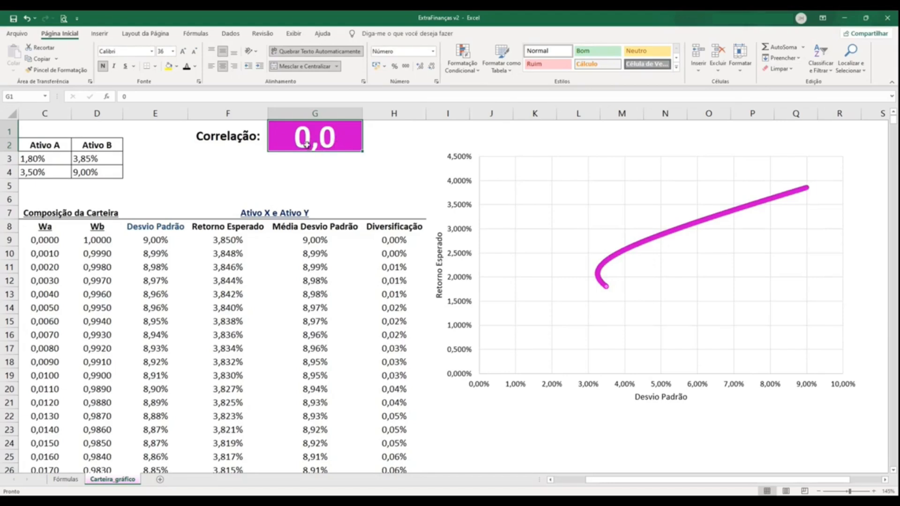
text(-0,5)
key(Return)
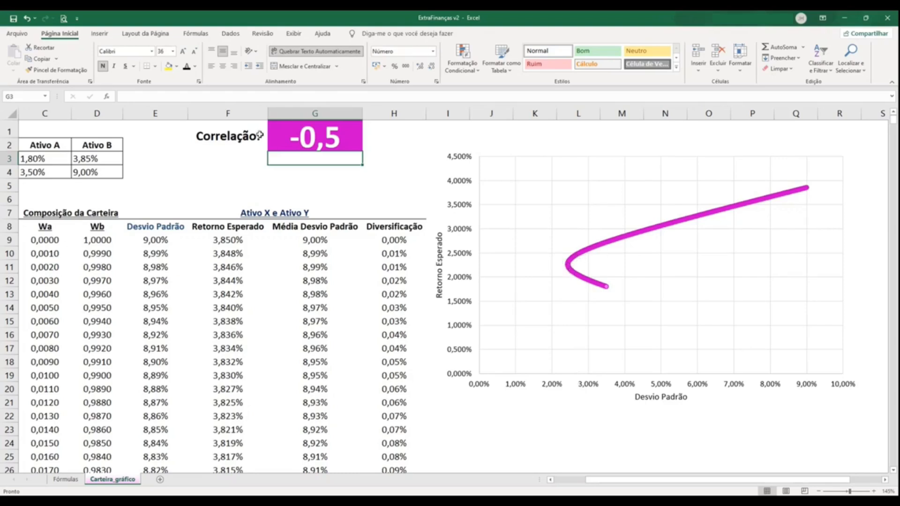
- Set the correlation in G1 to -1 and examine the chart line where it meets the Retorno Esperado axis
click(308, 148)
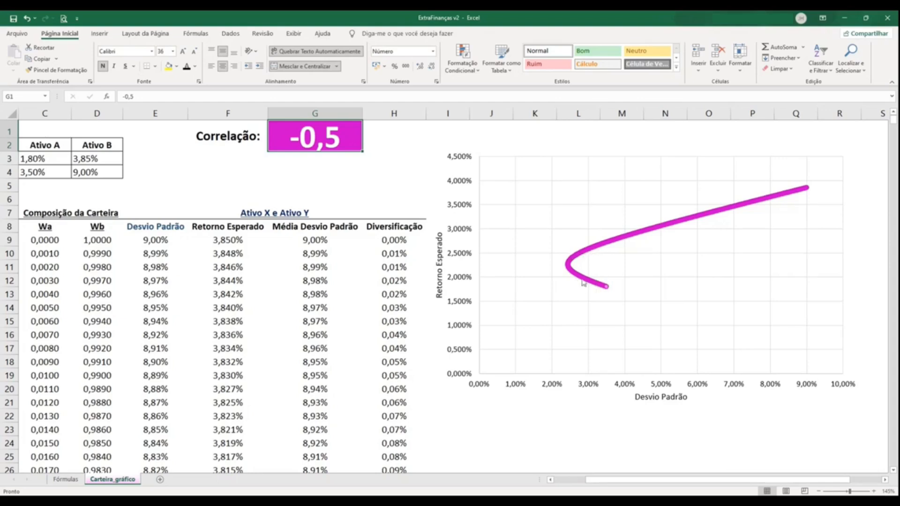
text(-)
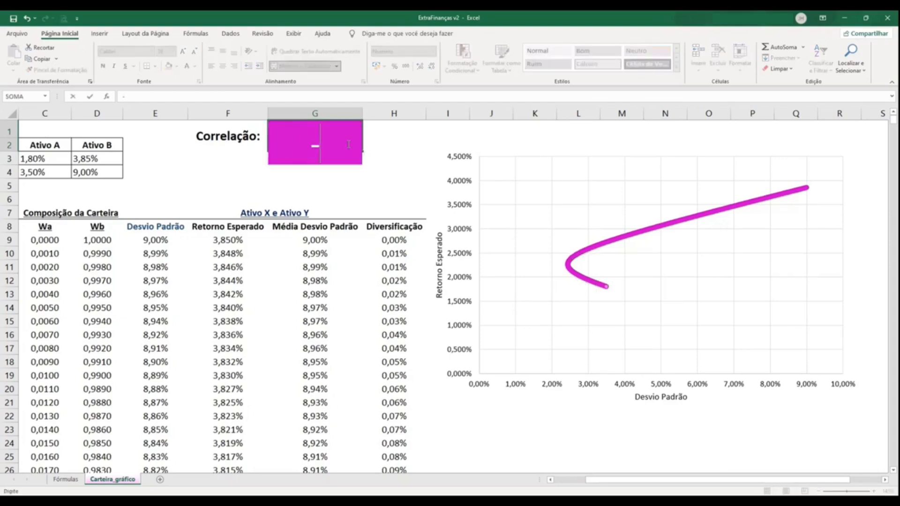
text(1)
key(Return)
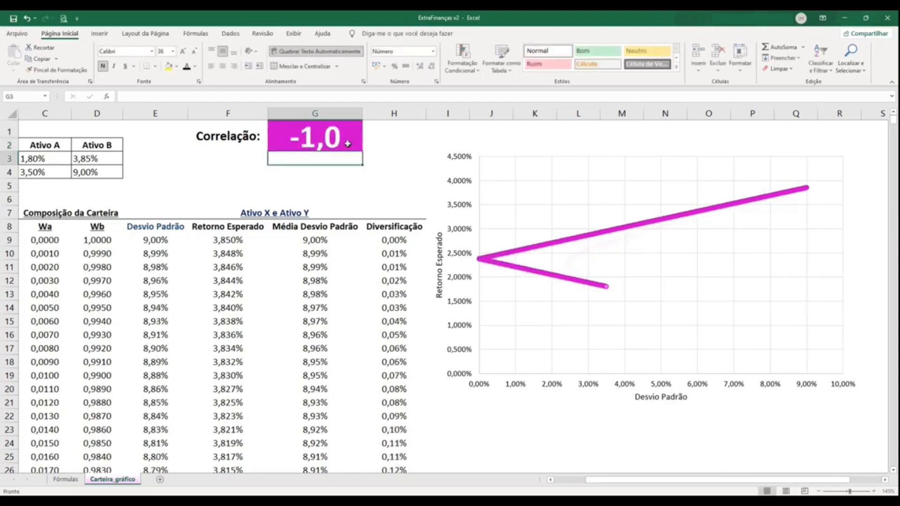
click(481, 262)
click(399, 190)
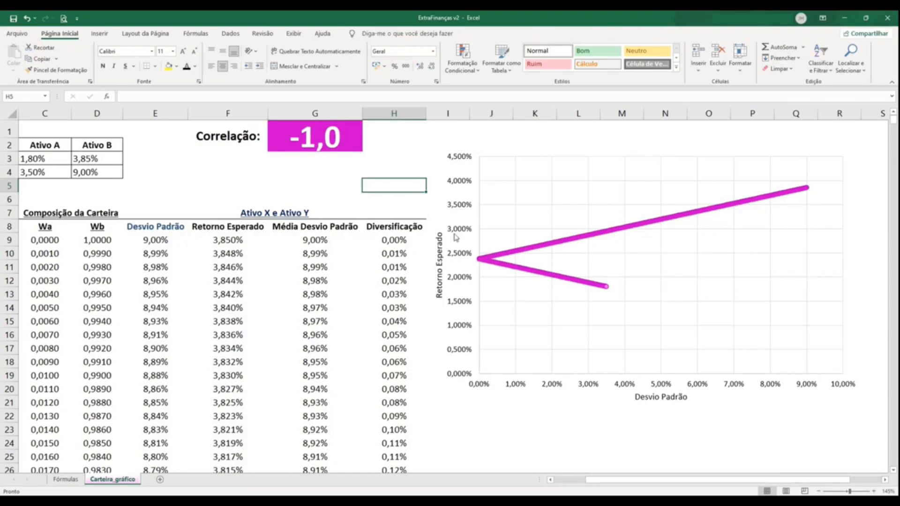
click(590, 347)
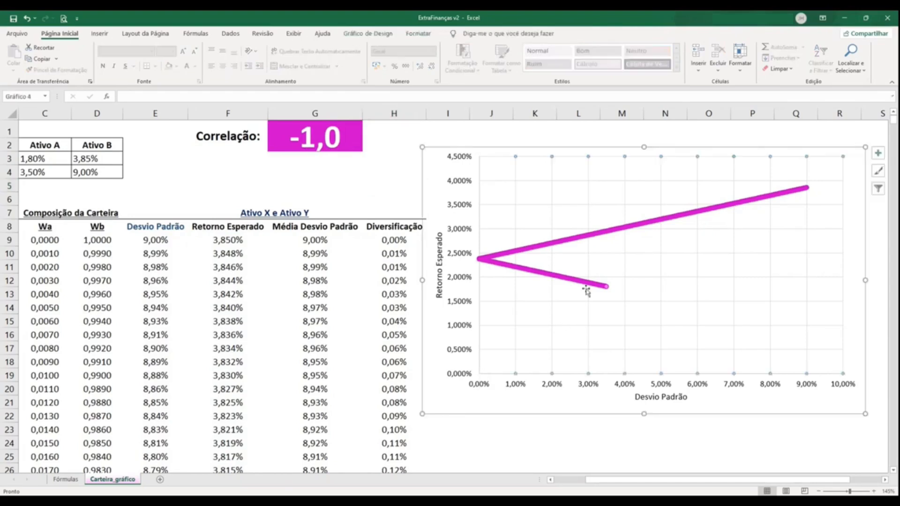
click(576, 428)
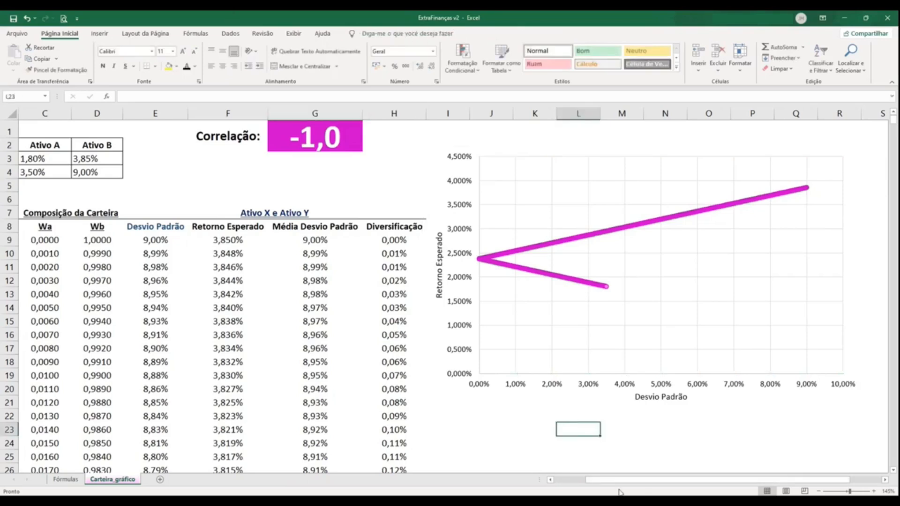
mouse_move(637, 484)
mouse_down()
mouse_move(645, 484)
mouse_move(627, 485)
mouse_up()
drag(634, 486, 636, 486)
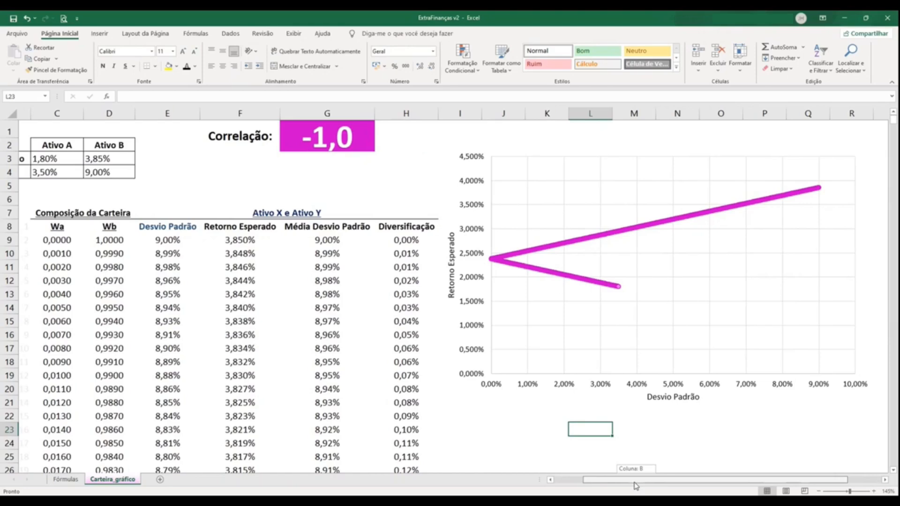
drag(636, 486, 634, 487)
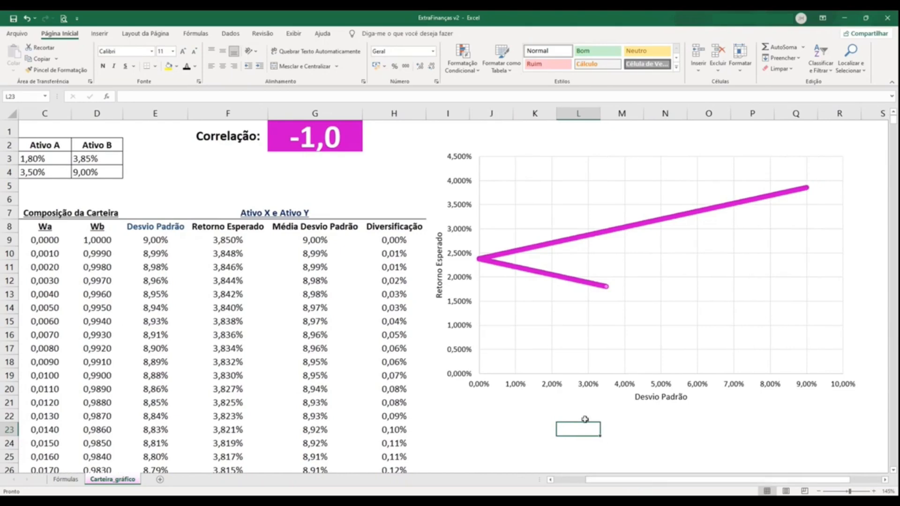
drag(622, 482, 621, 483)
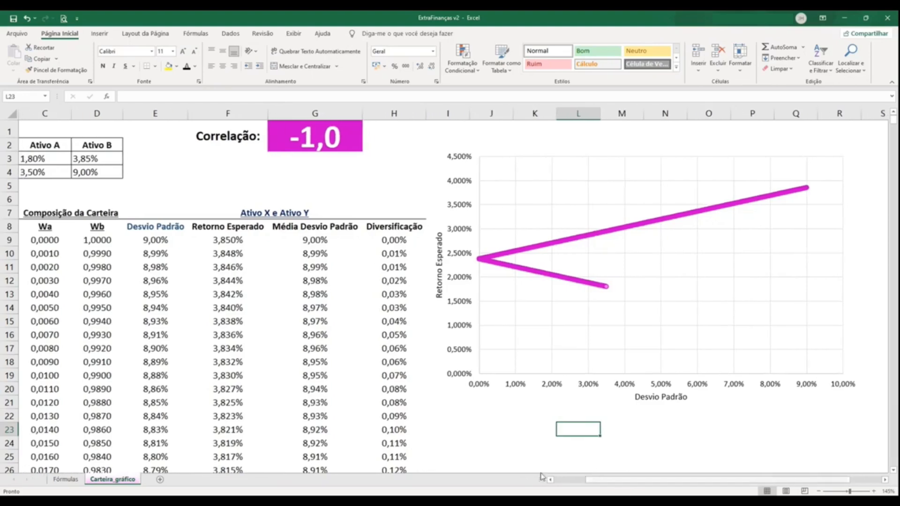